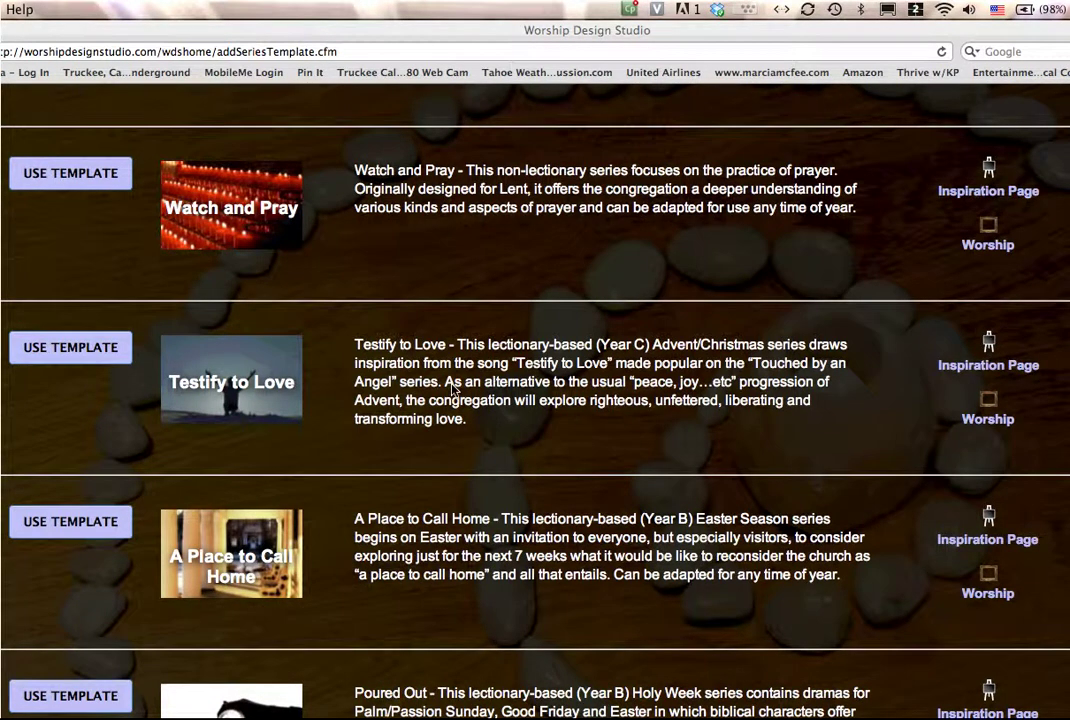
Step: Create a new series from the Testify to Love template
scroll(445, 385, "down", 2)
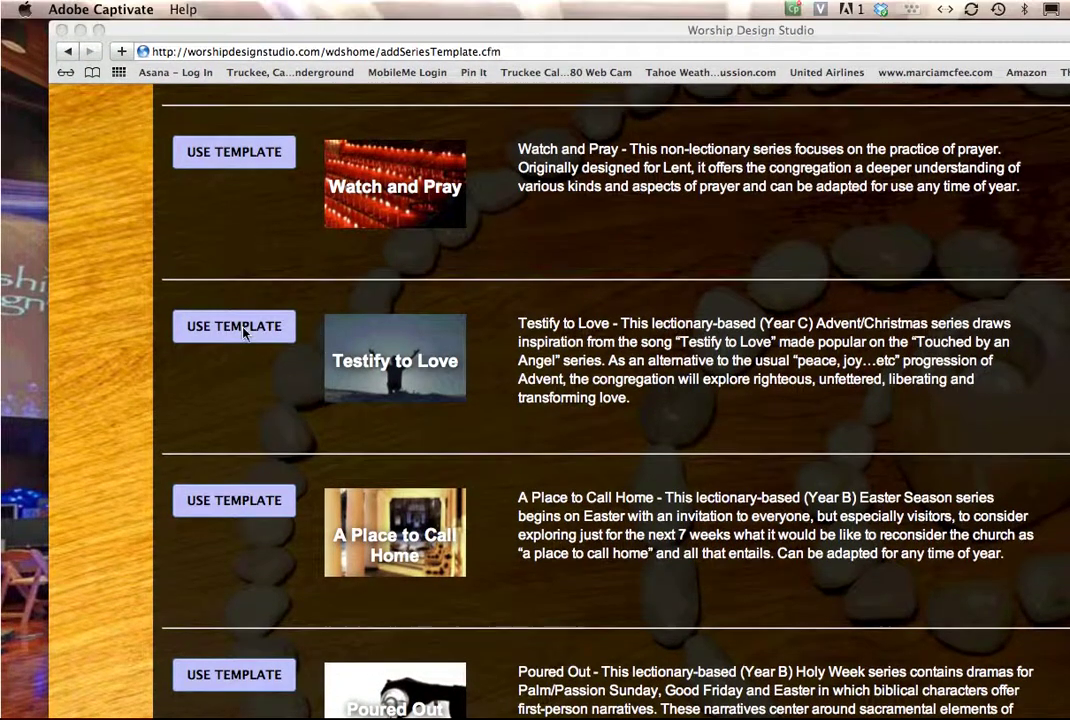
left_click(244, 309)
left_click(244, 330)
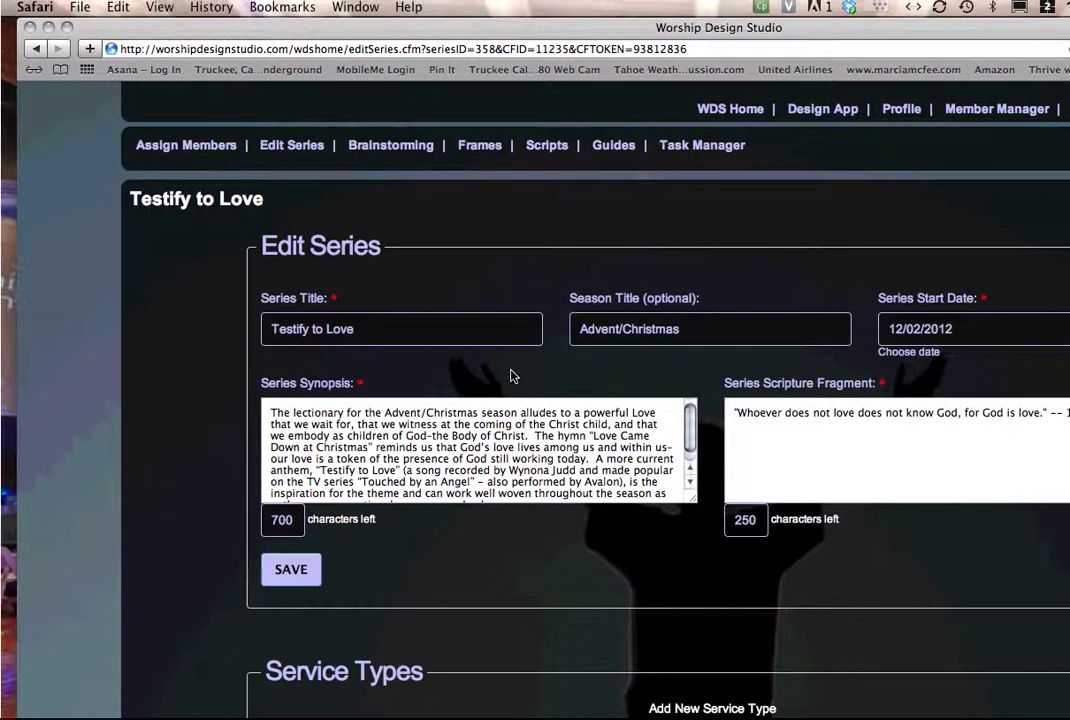
Step: Add a second service type named "Contemporary Worship" to the Testify to Love series
scroll(491, 425, "down", 3)
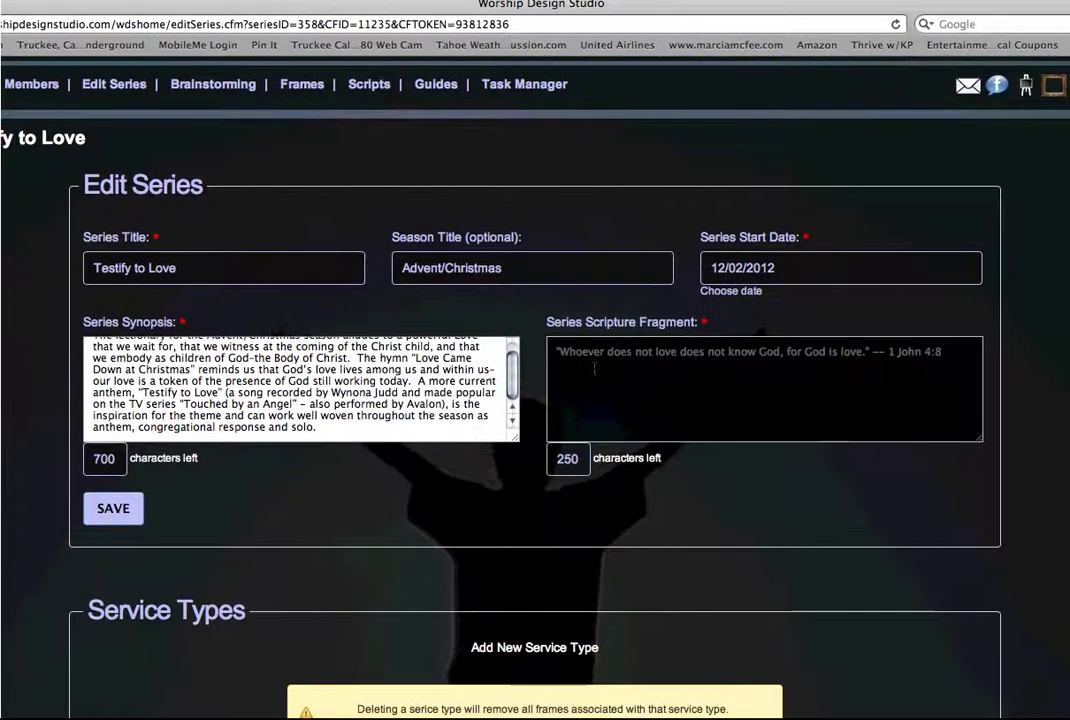
scroll(594, 369, "down", 1)
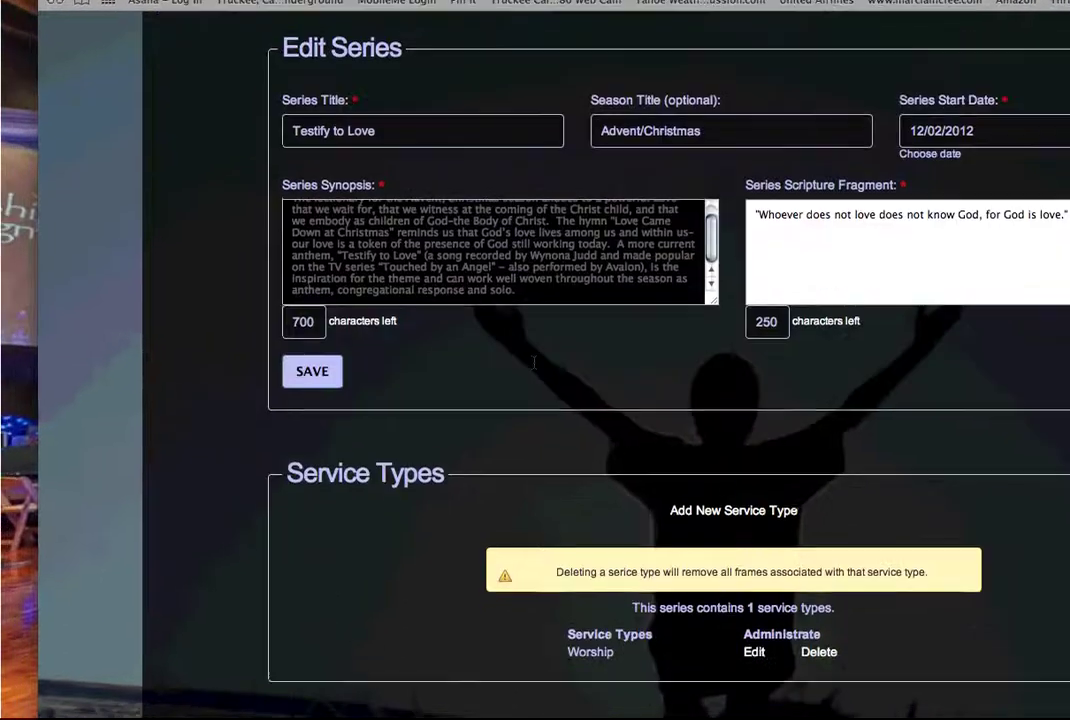
scroll(549, 378, "down", 5)
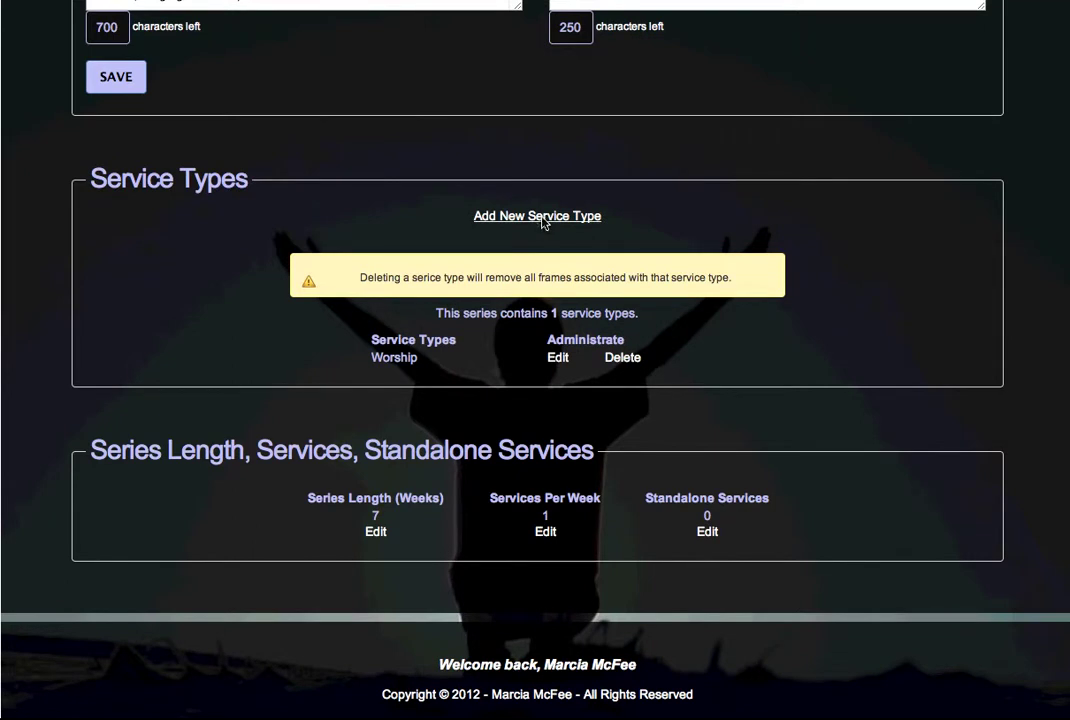
left_click(543, 222)
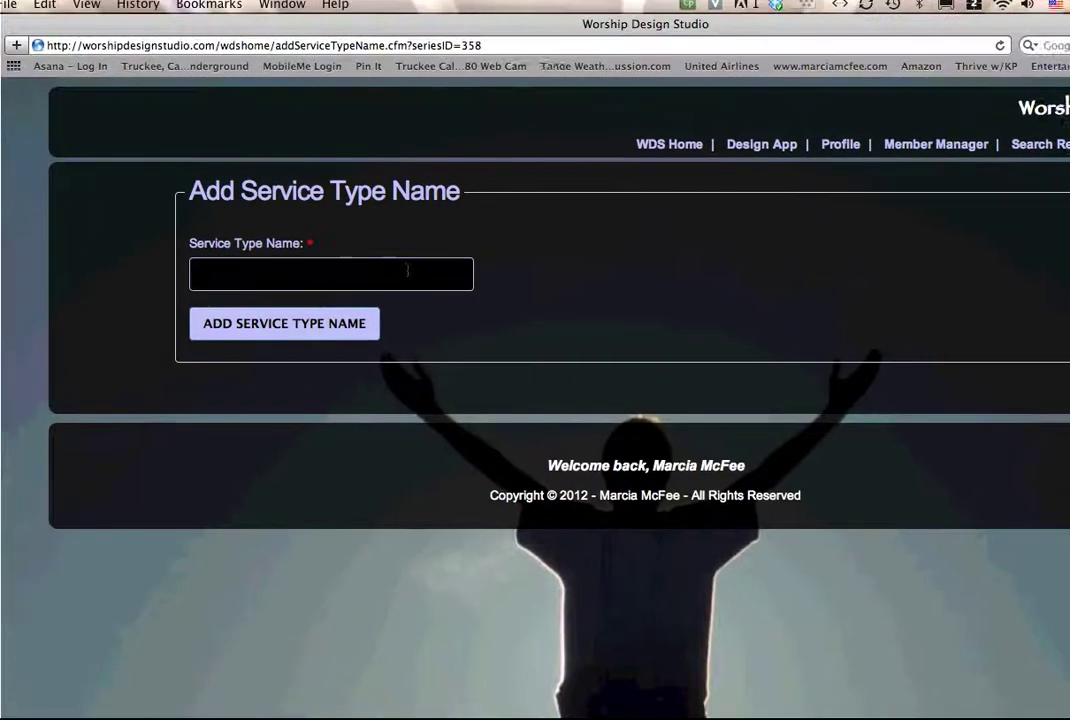
left_click(409, 271)
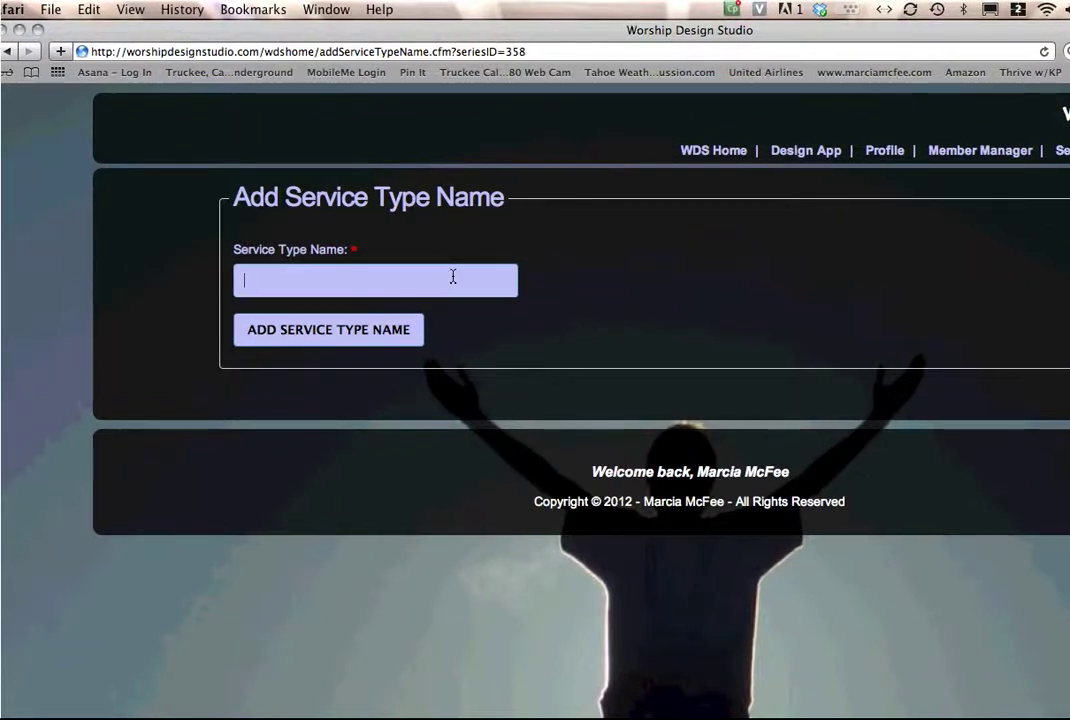
type("Conte")
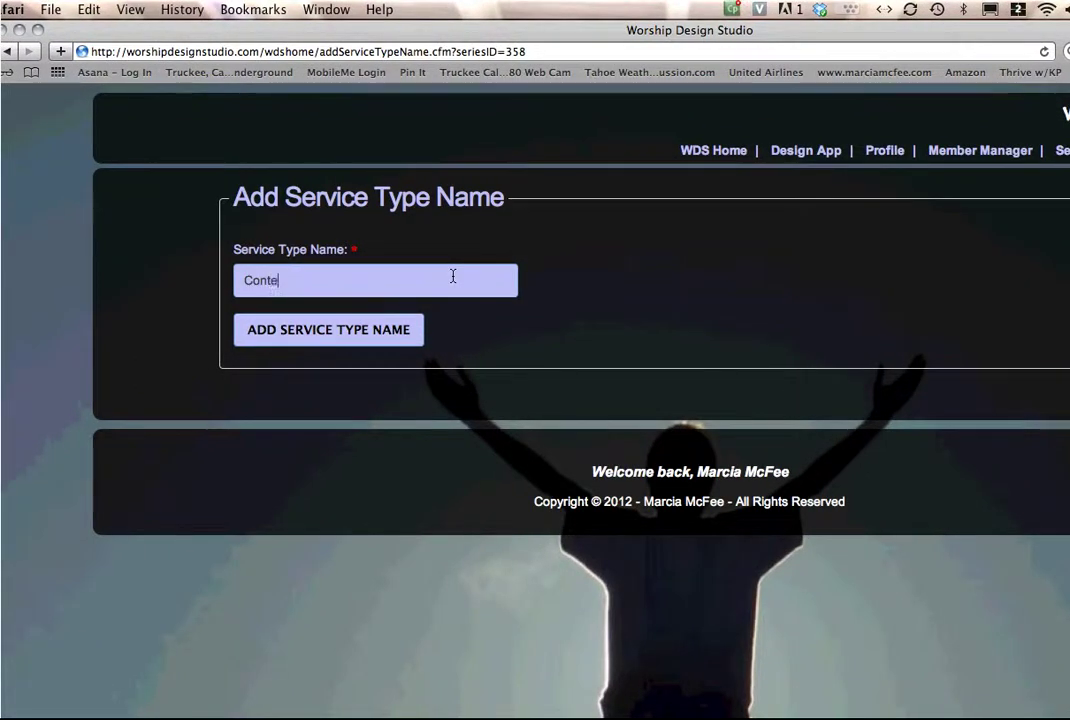
type("mporary Worshi")
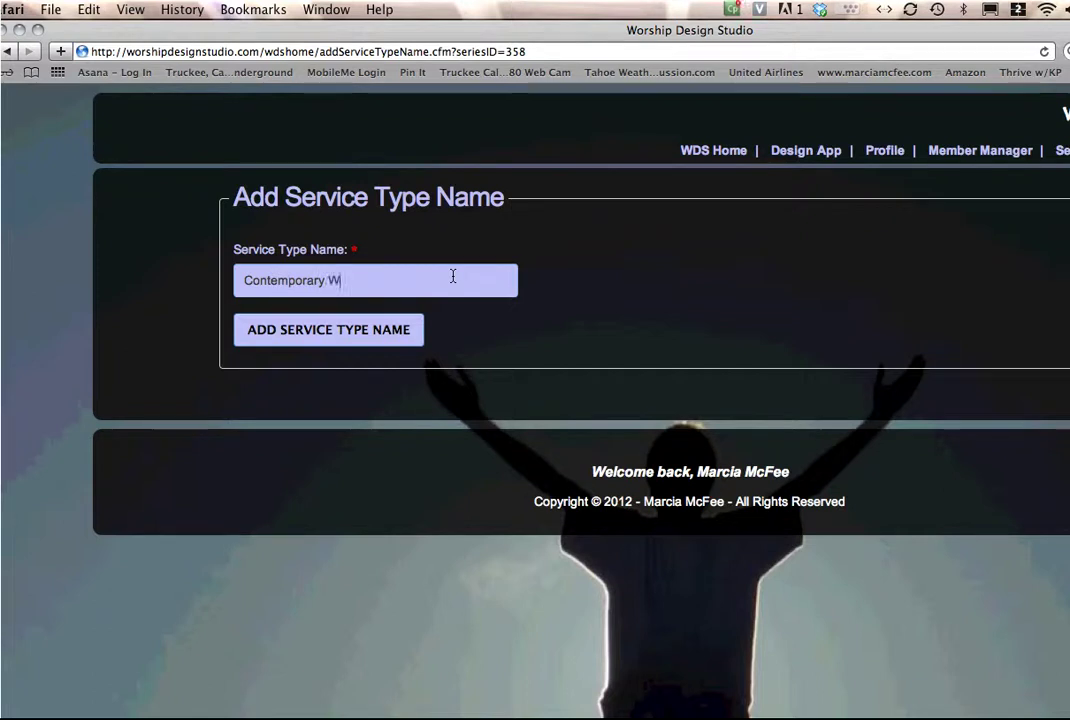
type("p")
left_click(410, 334)
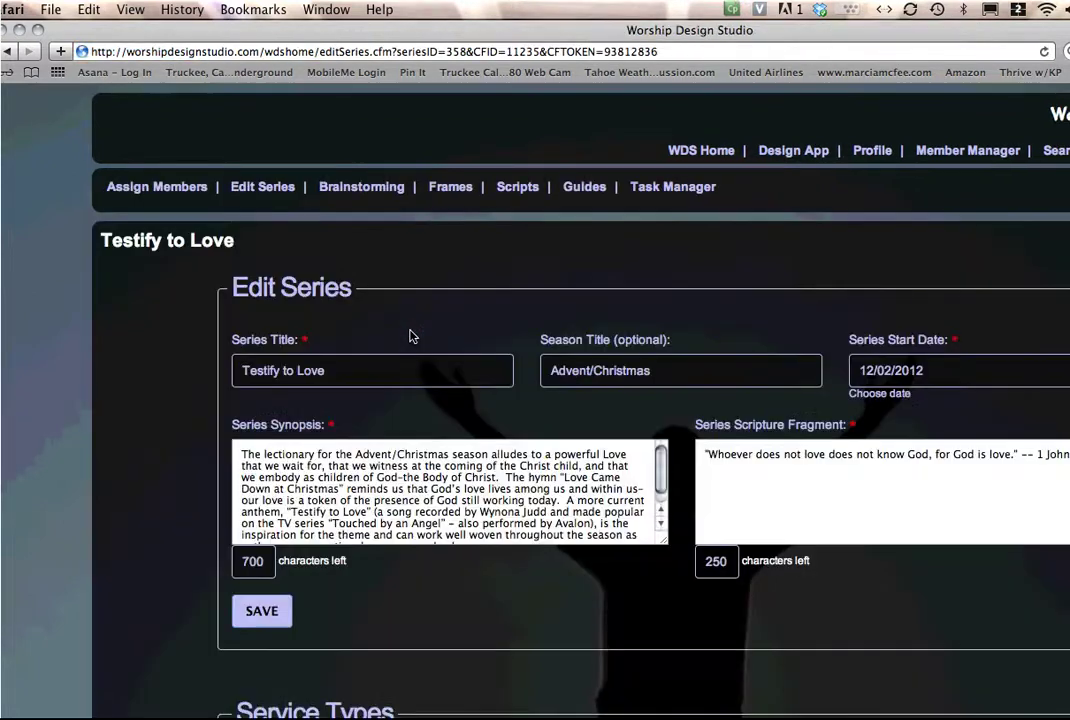
Step: Rename the original "Worship" service type as "Traditional Worship"
scroll(643, 444, "down", 10)
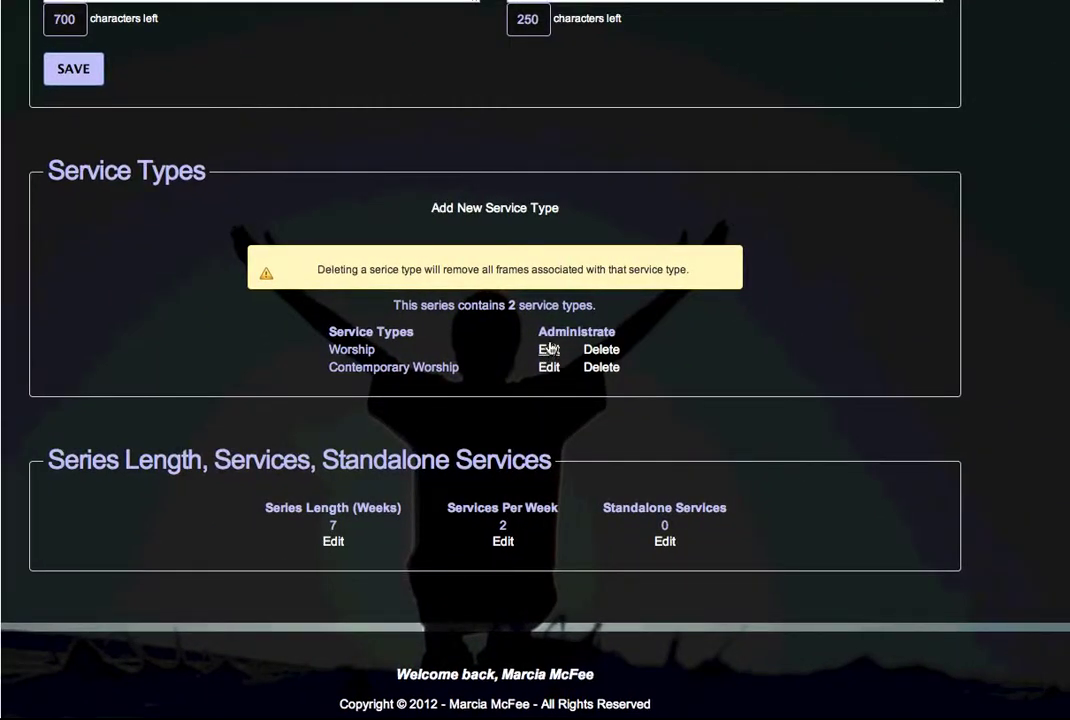
left_click(549, 350)
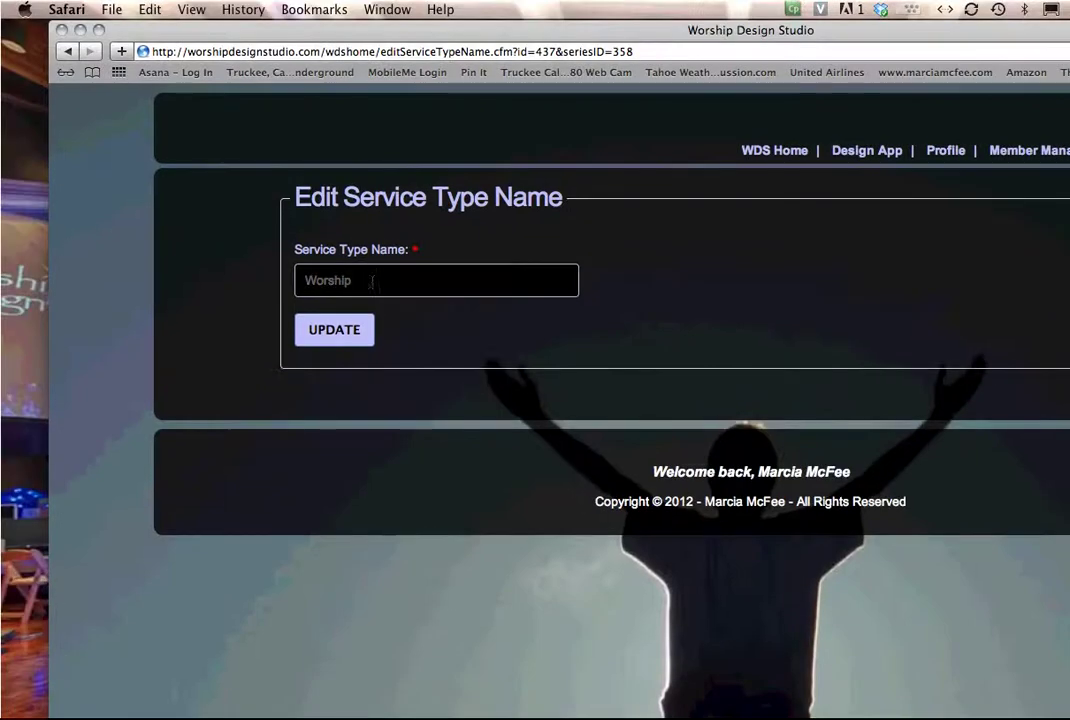
left_click(48, 146)
type("Tradi")
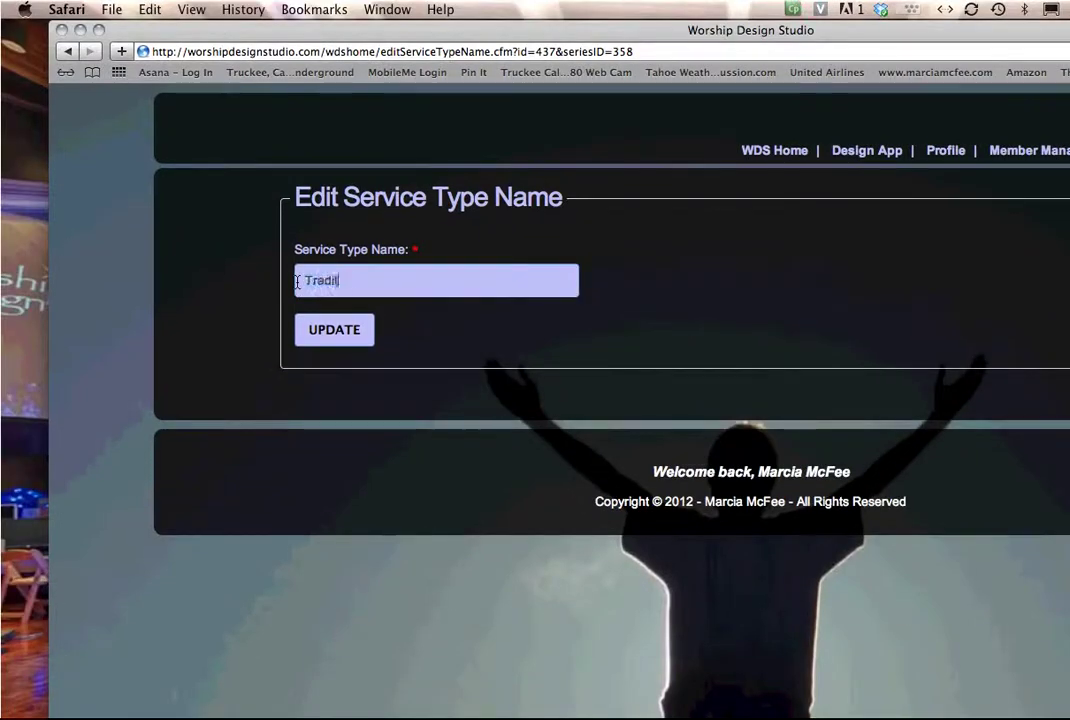
type("tional Worship")
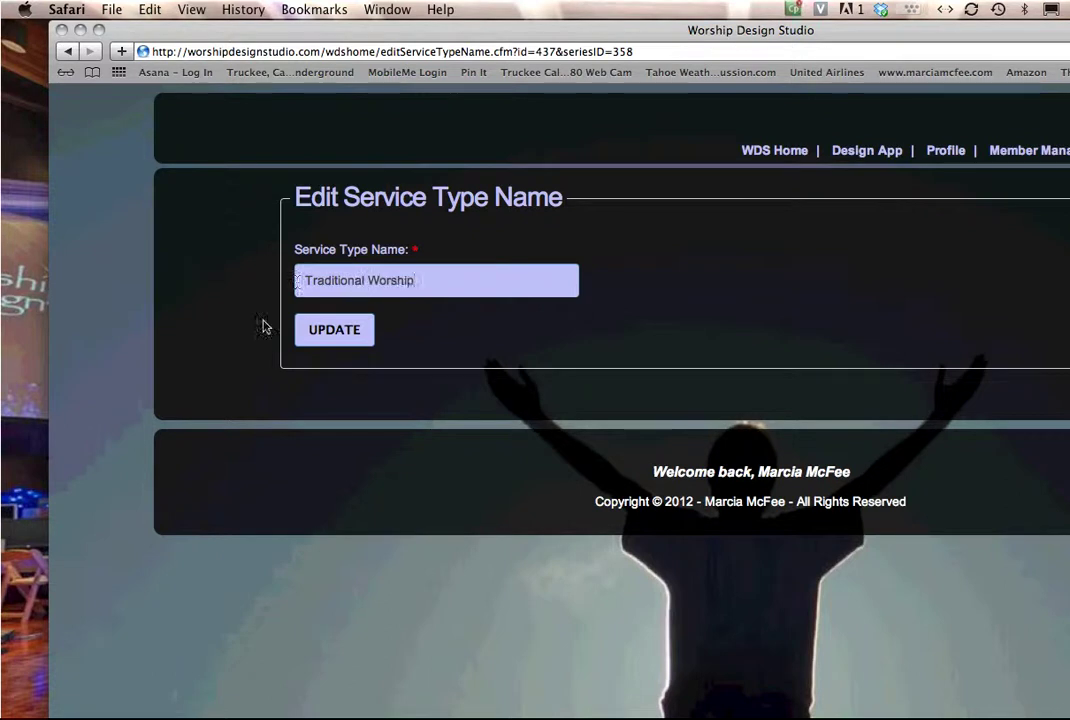
left_click(340, 330)
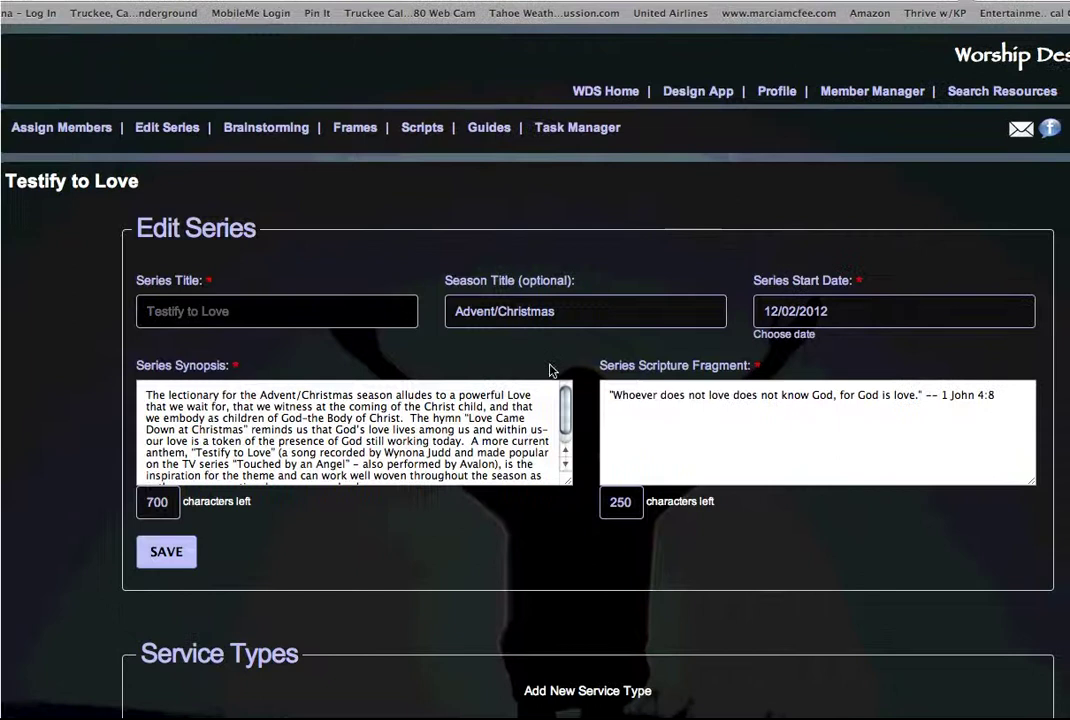
Step: Review the series' service types, length in weeks, services per week, standalone services and main series details
scroll(588, 382, "down", 5)
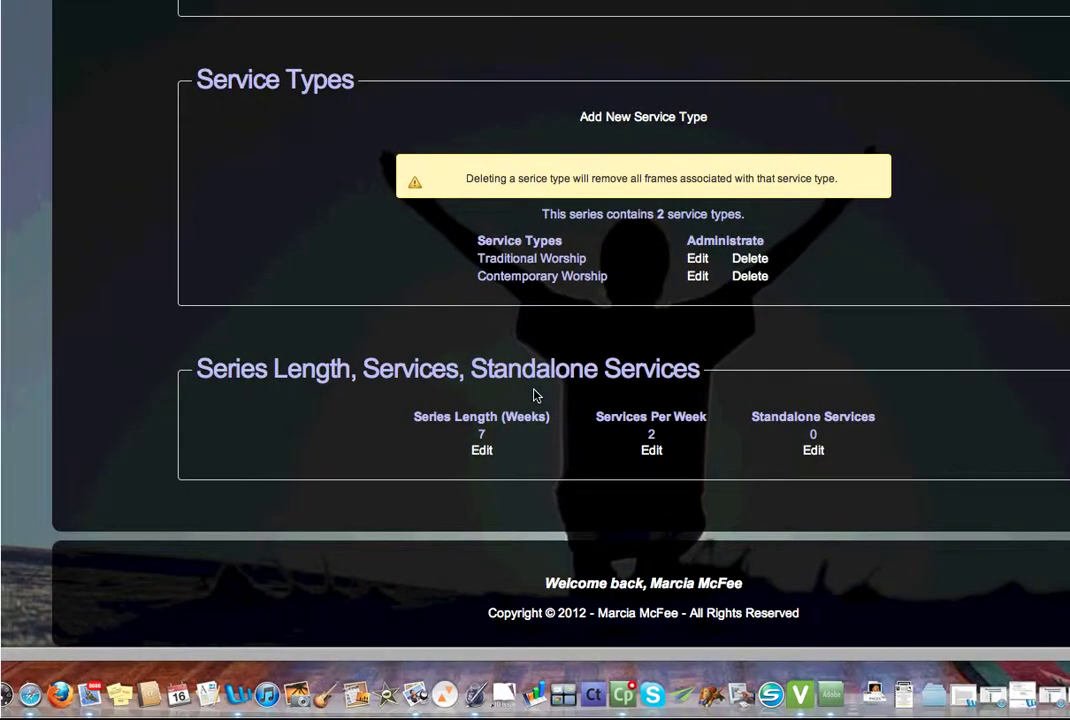
scroll(534, 395, "up", 1)
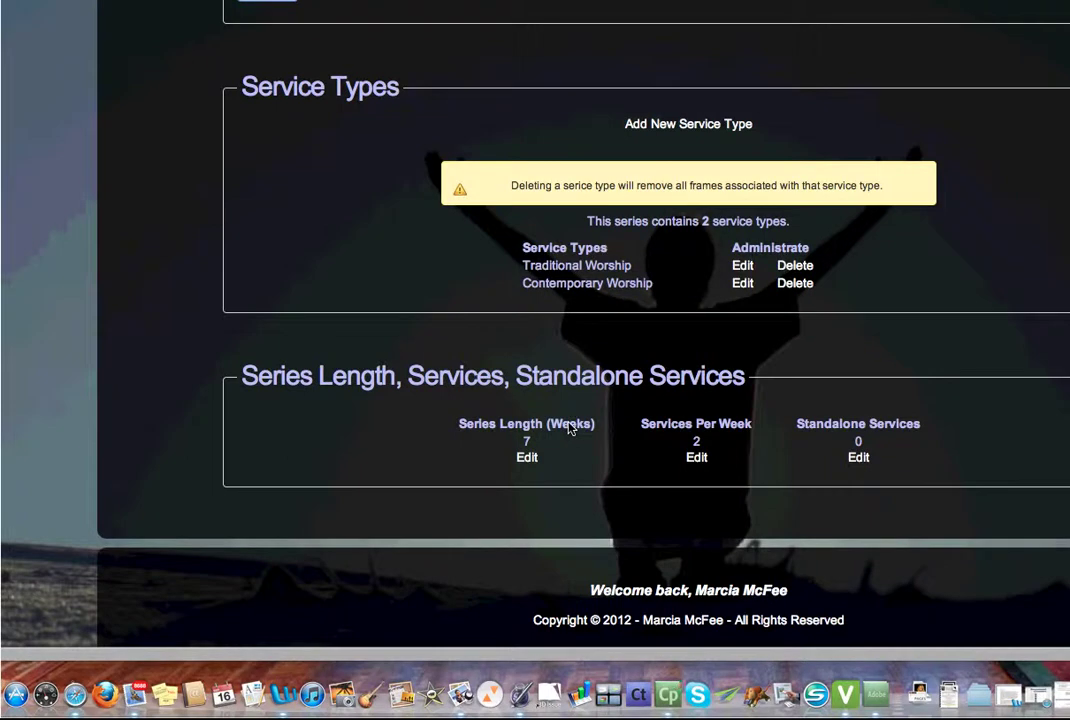
scroll(570, 428, "up", 3)
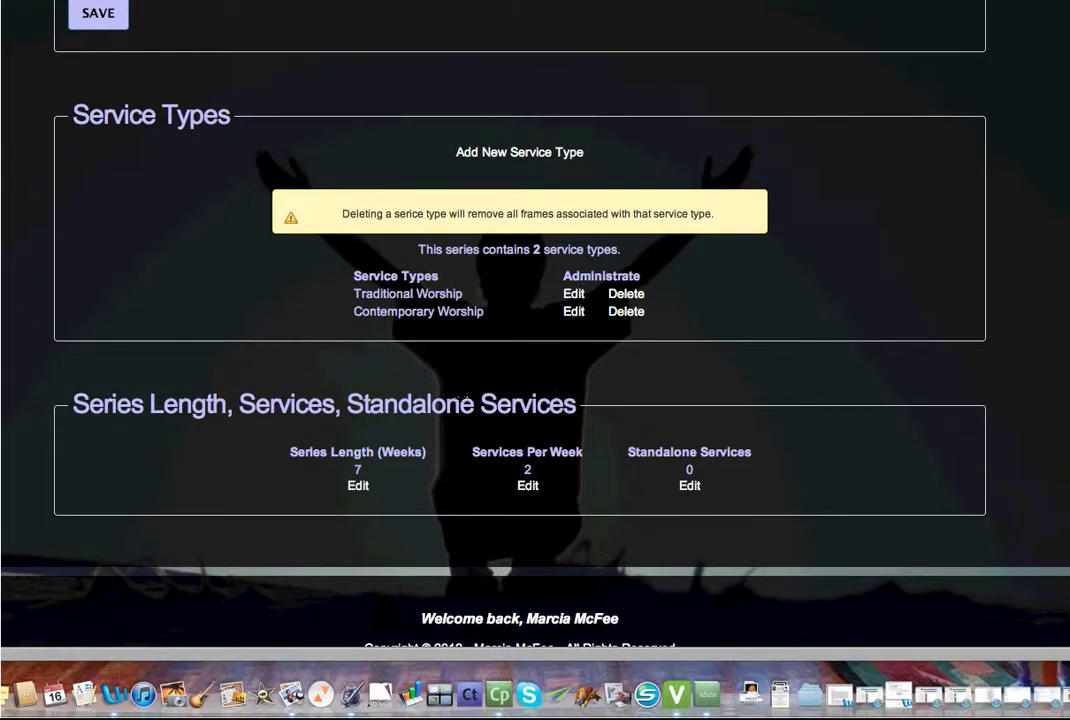
scroll(460, 402, "down", 3)
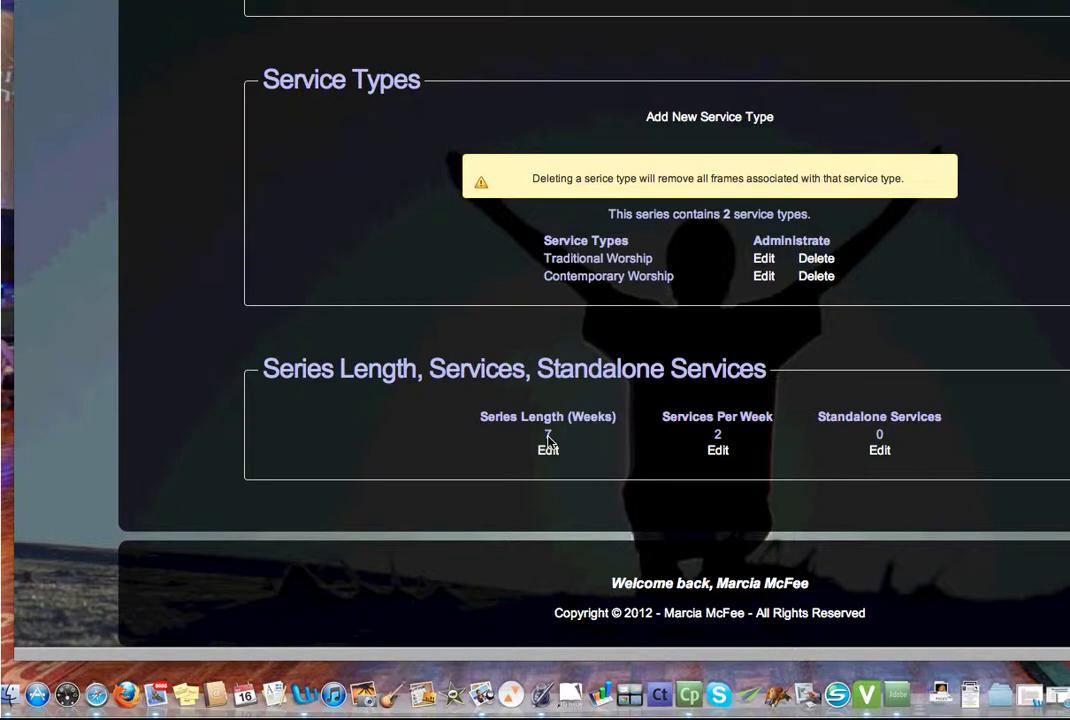
scroll(584, 421, "up", 3)
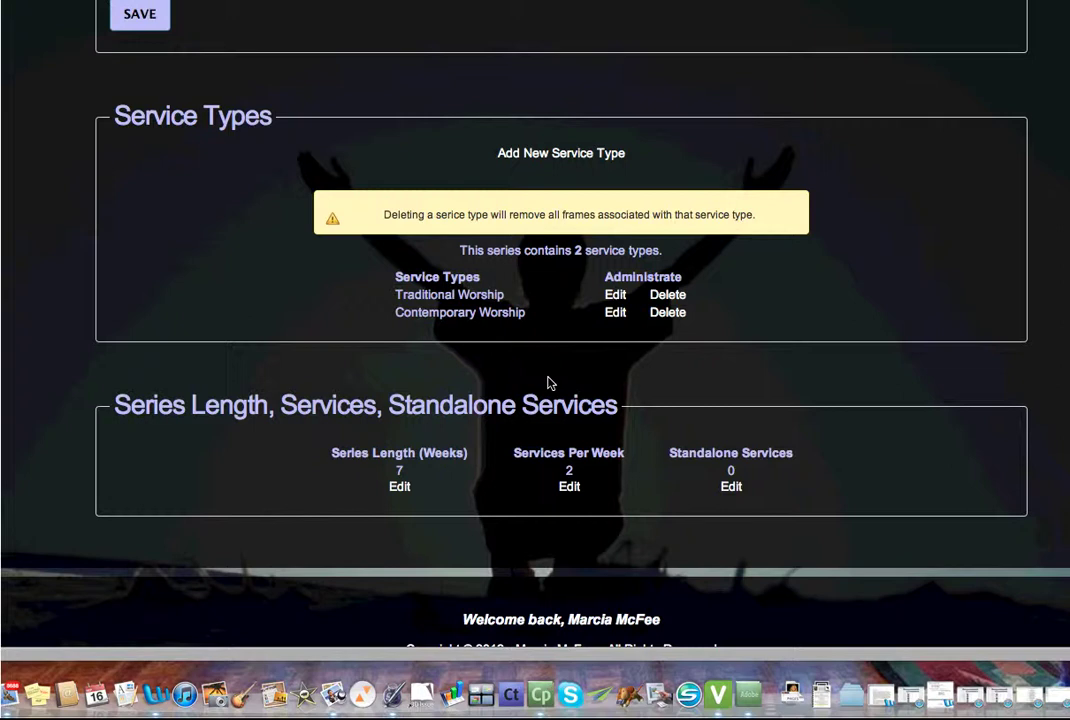
scroll(560, 360, "down", 2)
scroll(563, 355, "down", 1)
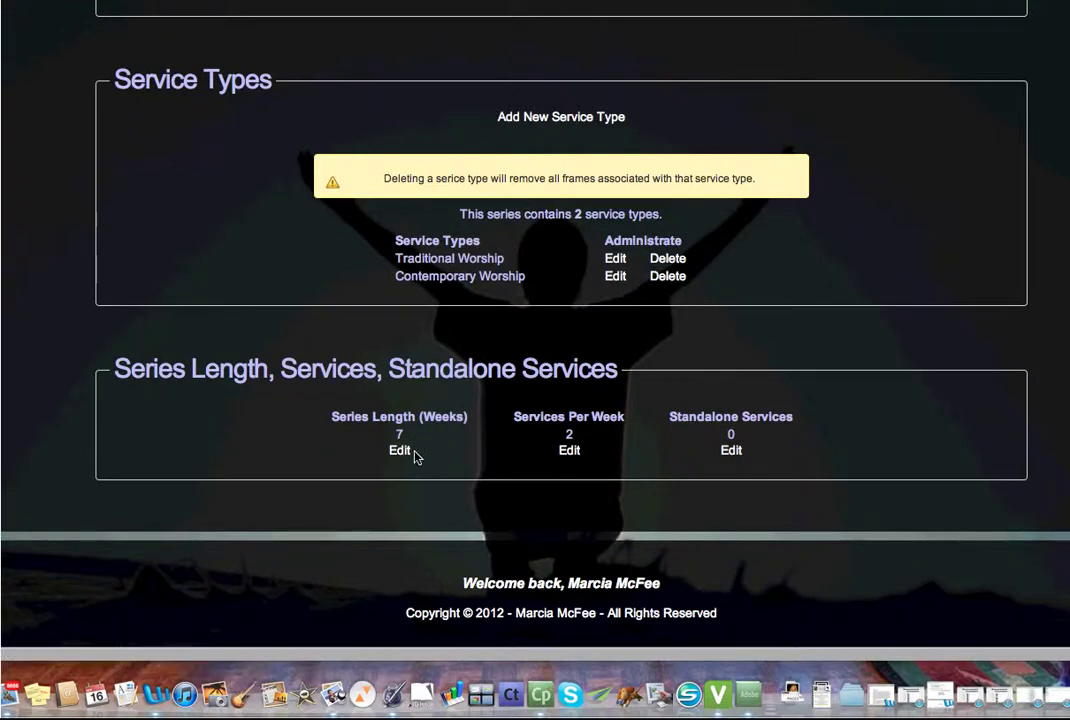
scroll(420, 430, "up", 8)
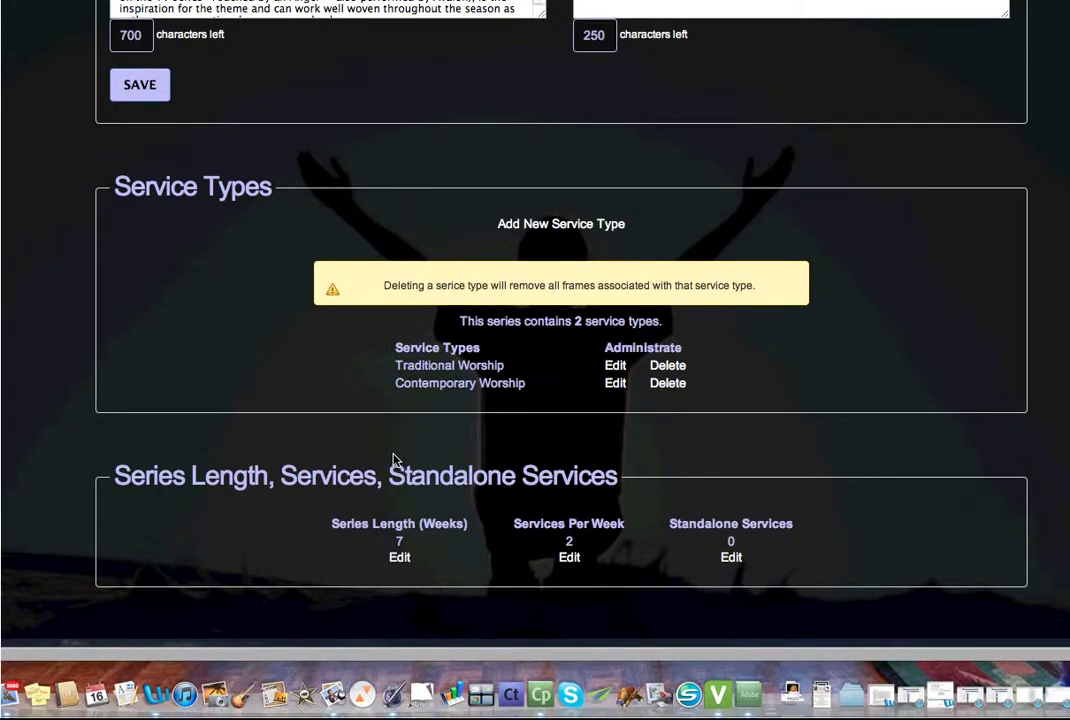
scroll(393, 460, "down", 5)
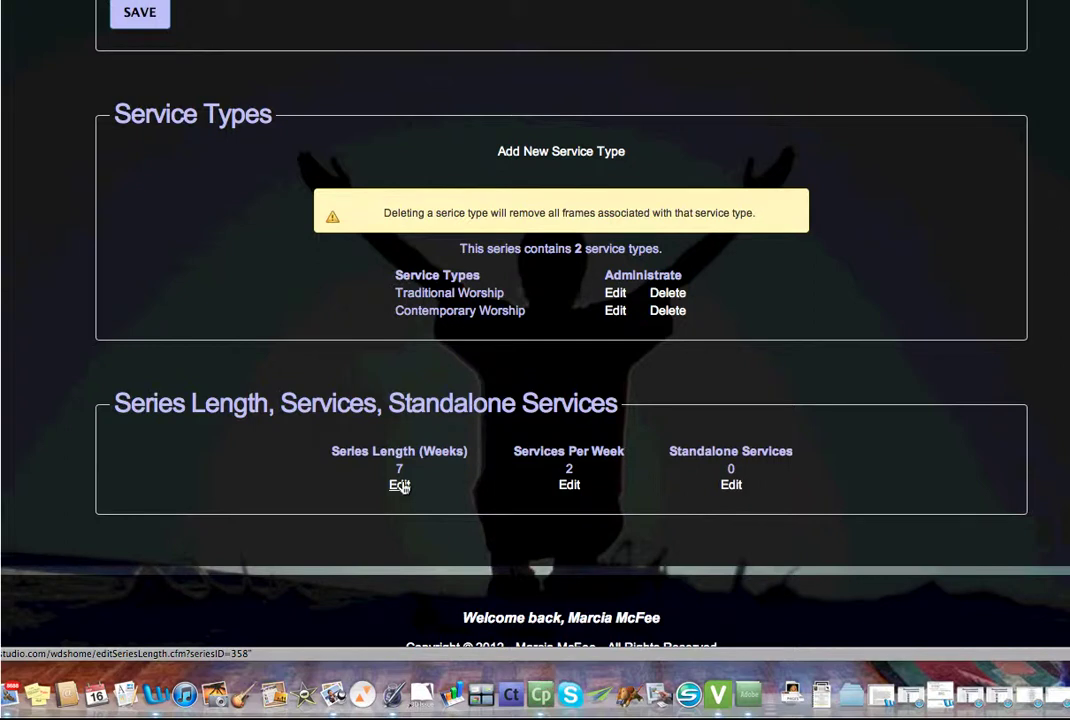
scroll(399, 486, "up", 8)
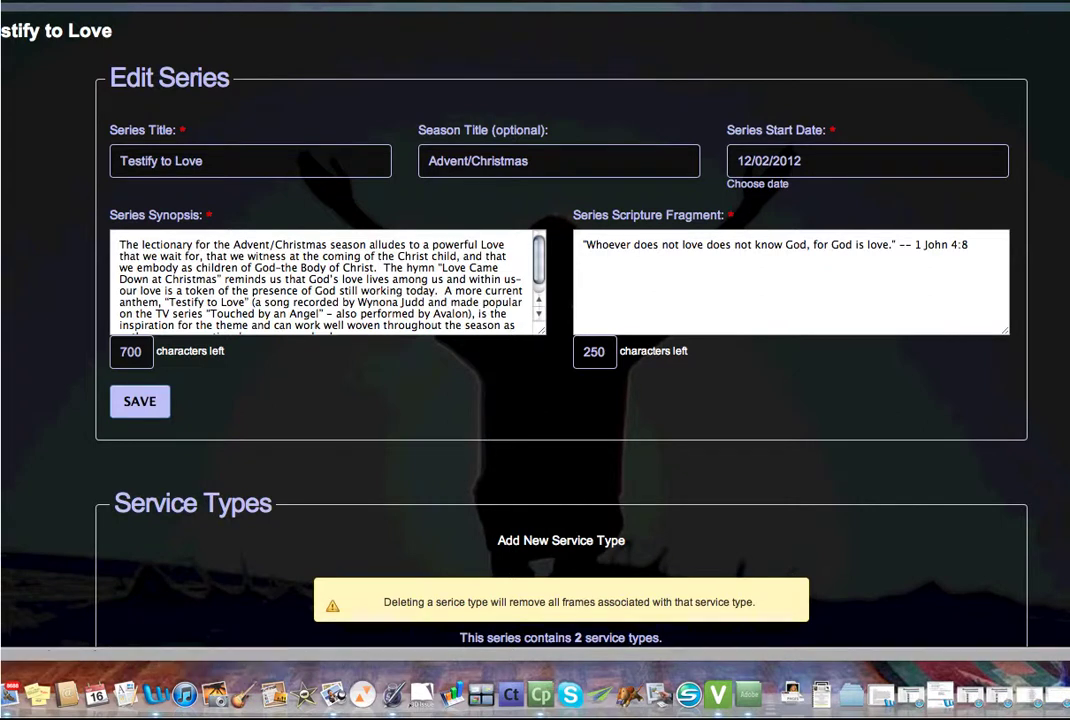
scroll(996, 78, "up", 2)
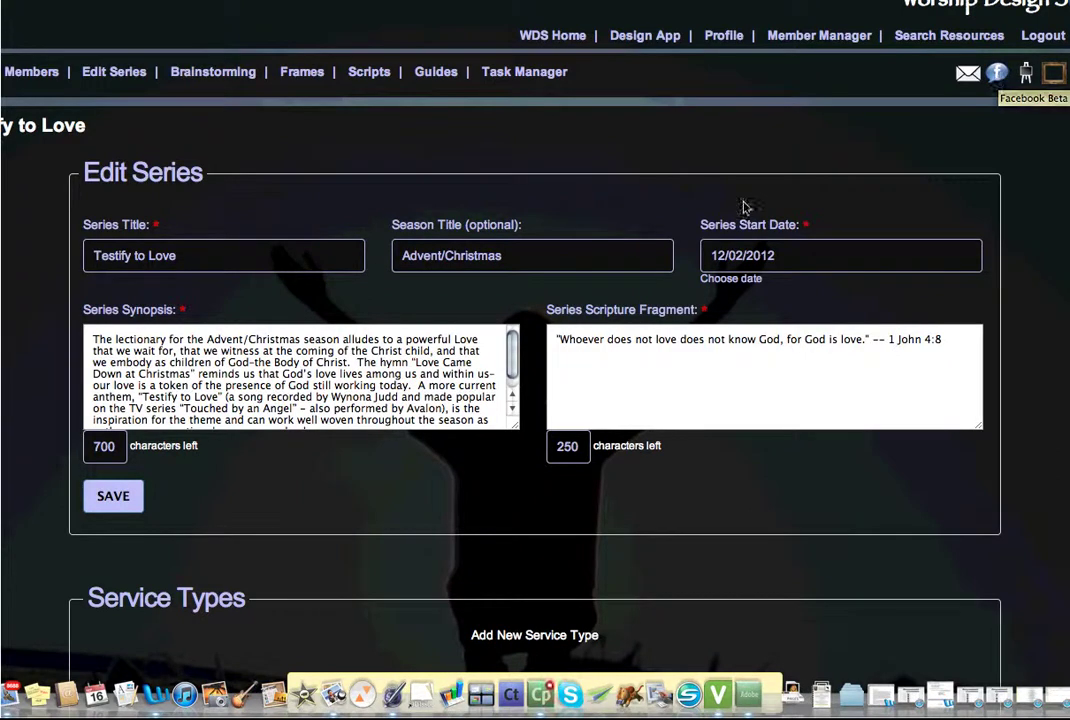
scroll(535, 360, "down", 2)
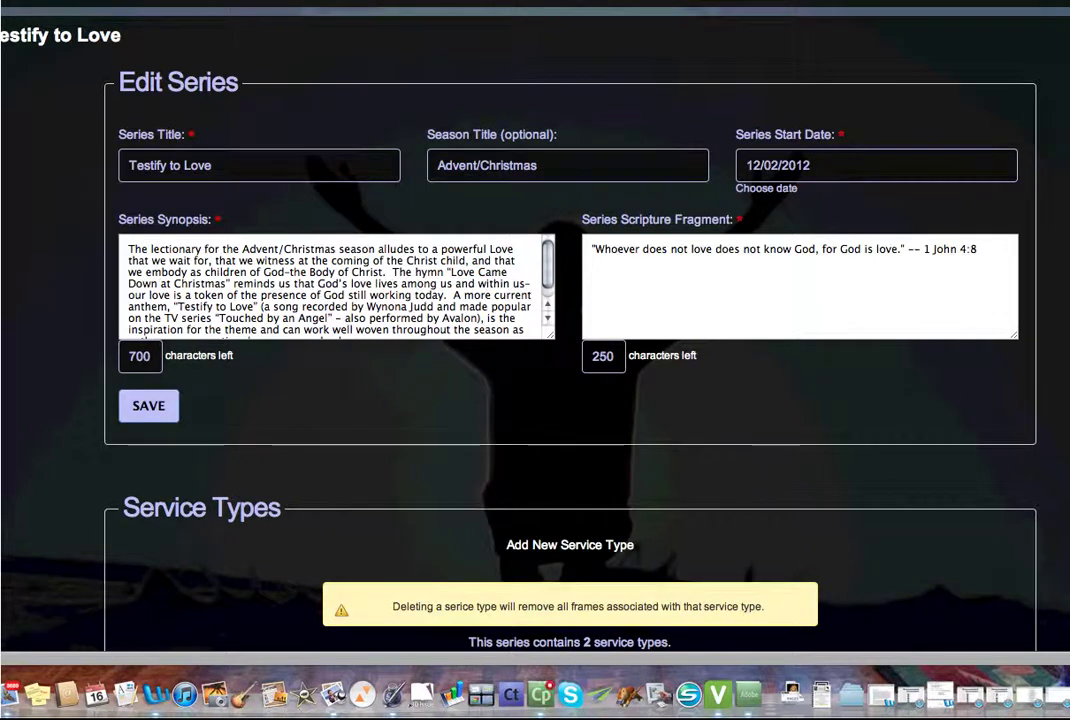
scroll(631, 480, "up", 7)
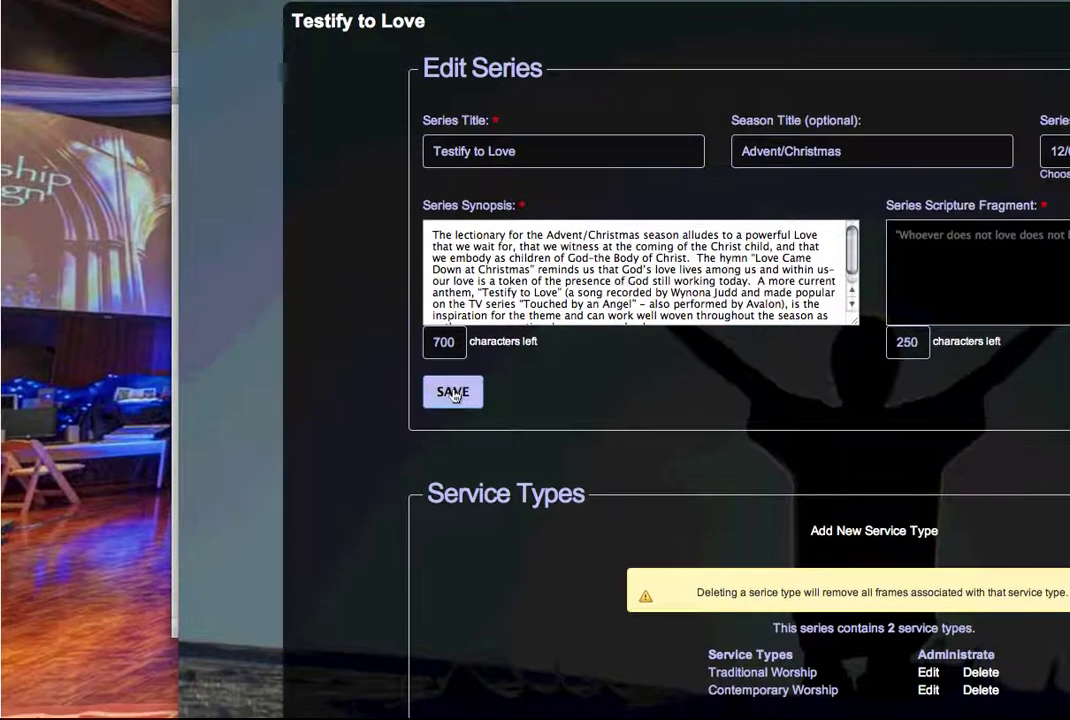
Step: Save the series details and open the series' inspiration images for editing
left_click(453, 393)
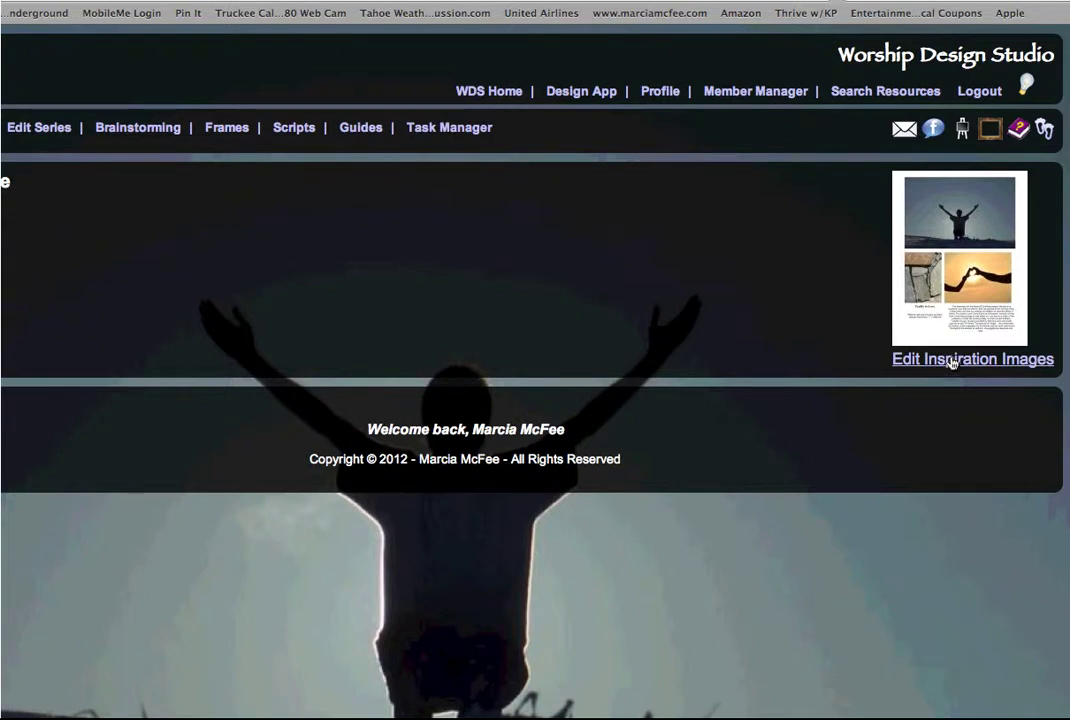
left_click(953, 362)
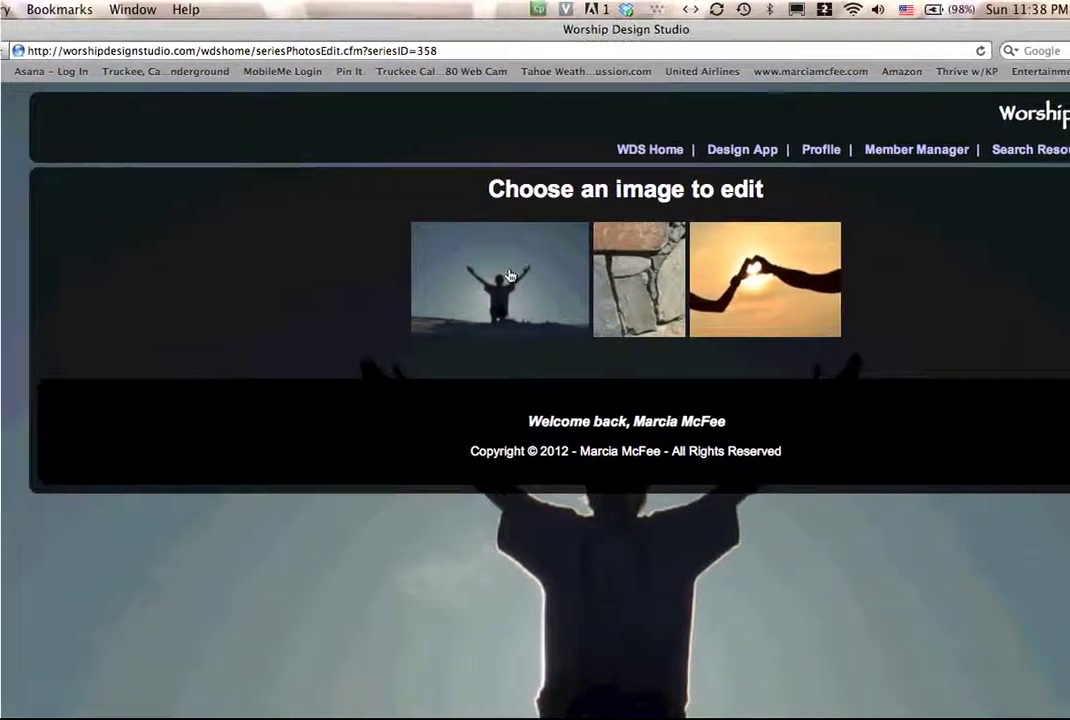
left_click(509, 275)
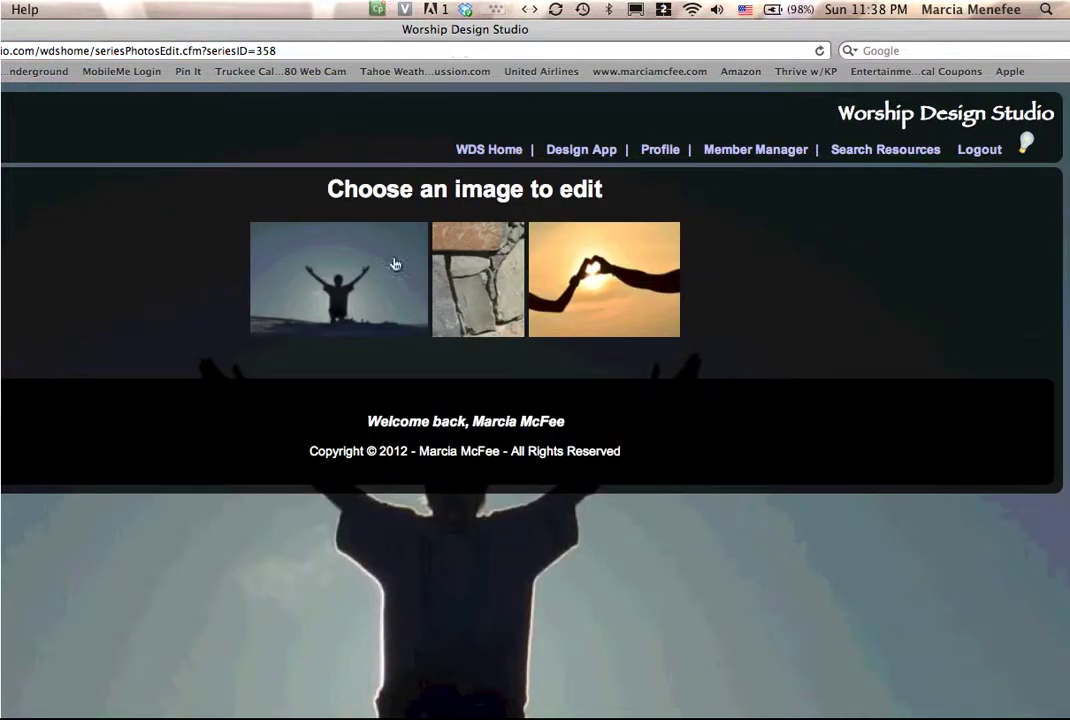
Step: Reopen the Testify to Love series from the Design App's series list and display its frames for both service types
left_click(593, 157)
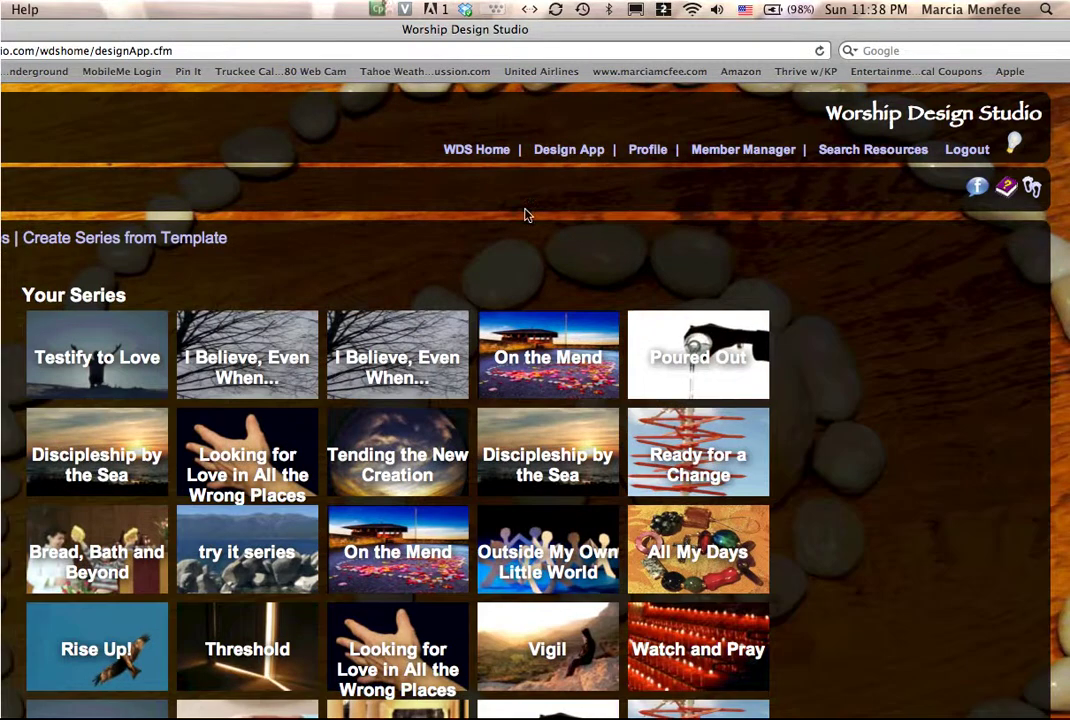
scroll(527, 215, "down", 1)
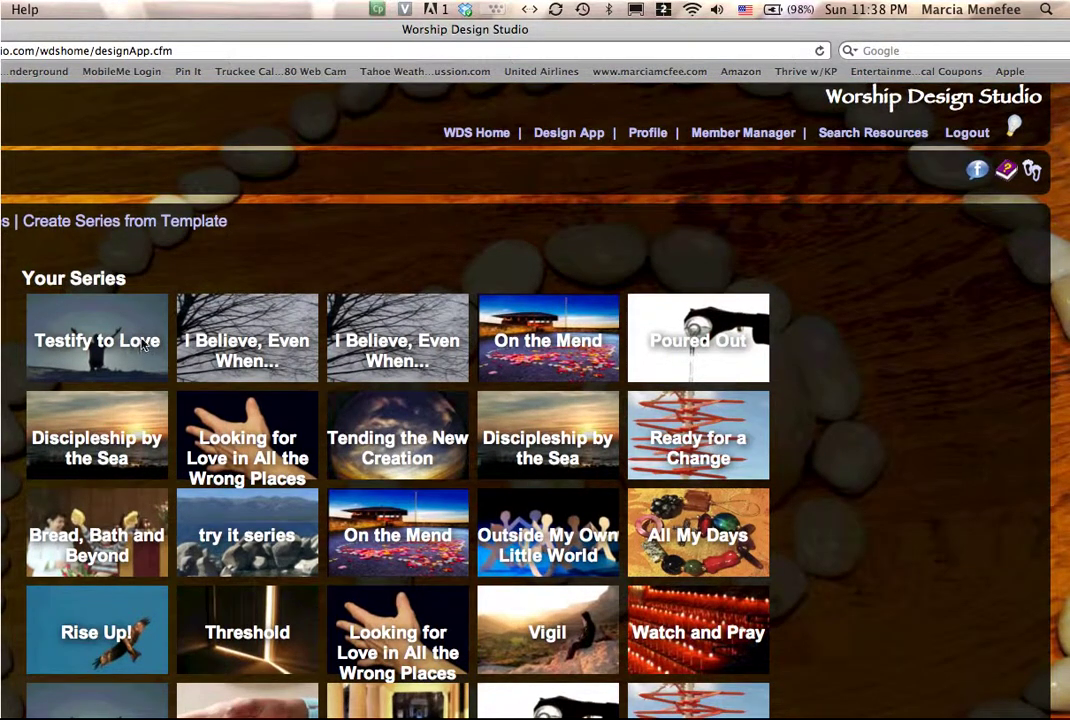
left_click(70, 346)
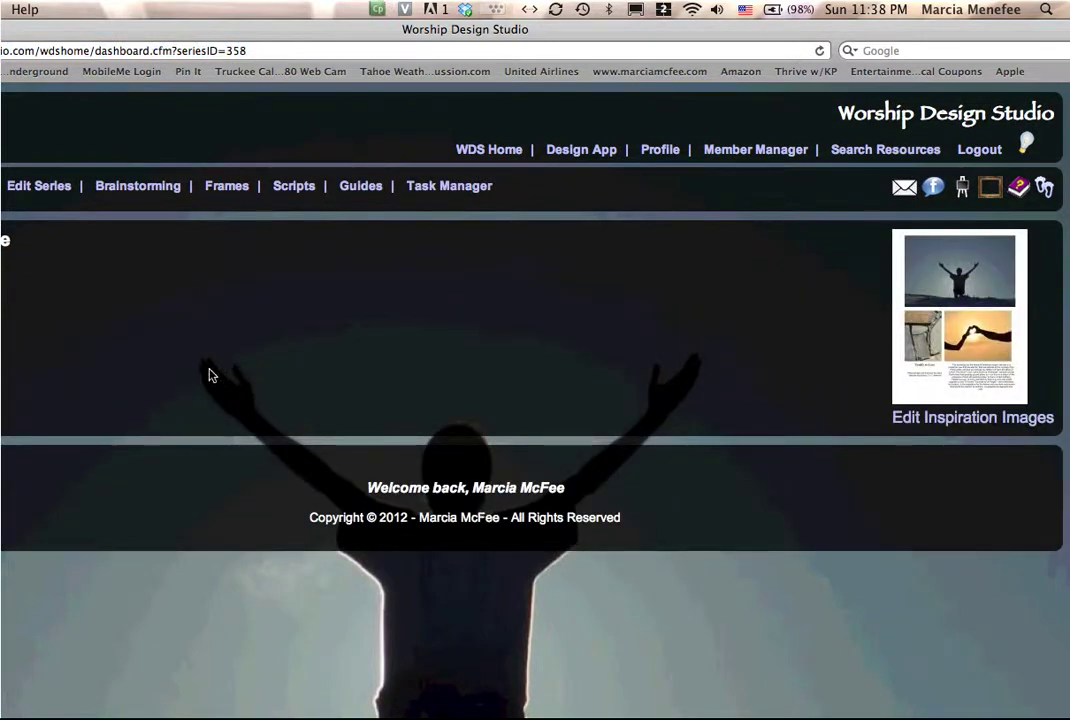
left_click(227, 190)
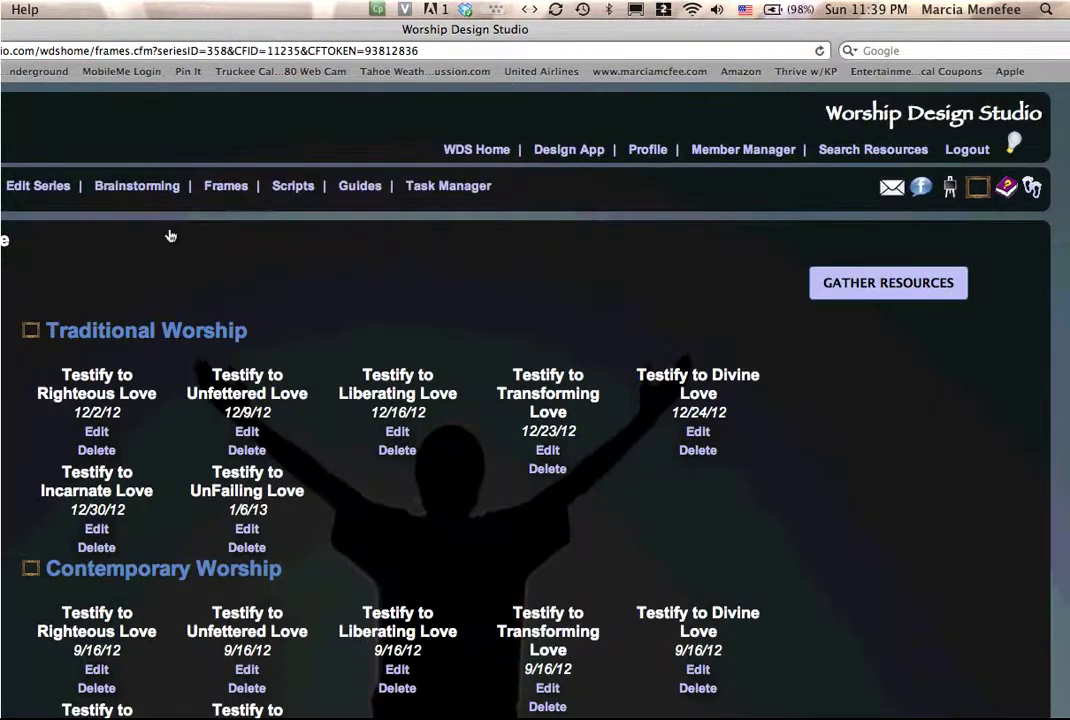
scroll(100, 218, "down", 2)
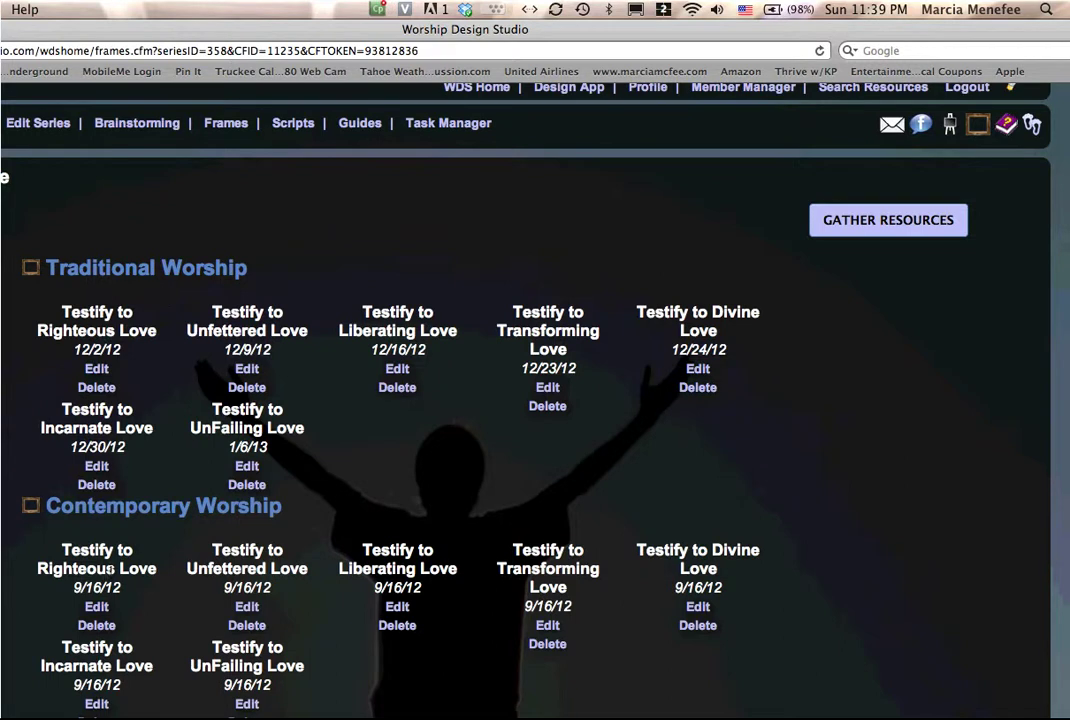
Step: Open the Traditional Worship frame "Testify to Righteous Love" and review its service date, description and scripture fragment
left_click(96, 370)
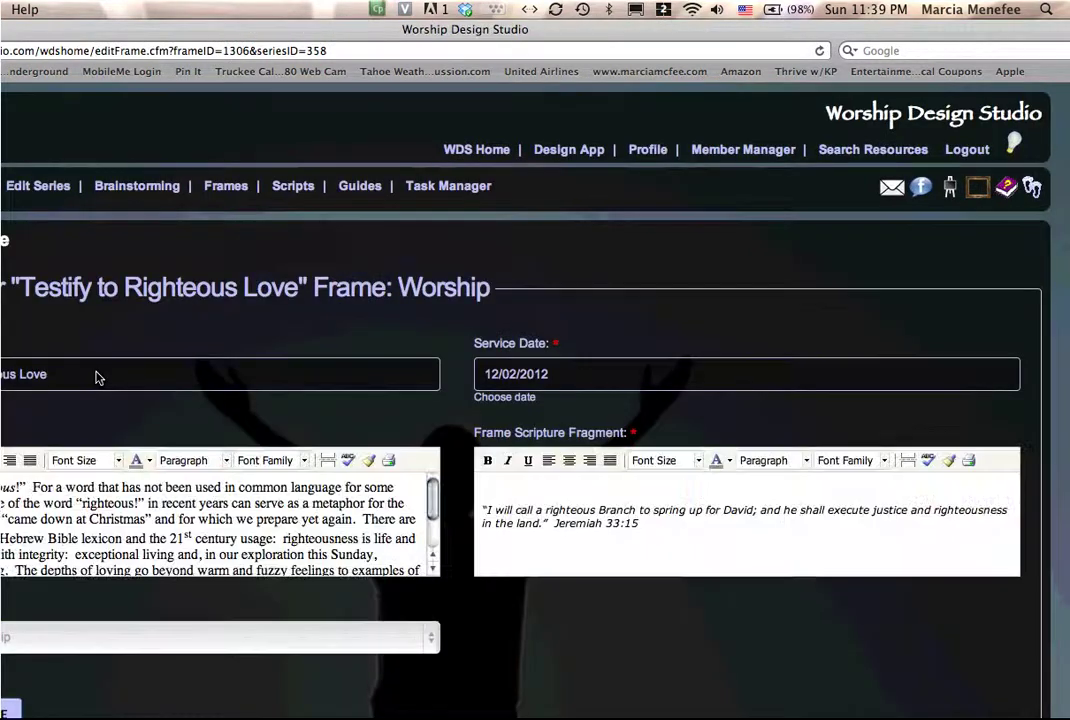
scroll(96, 383, "down", 1)
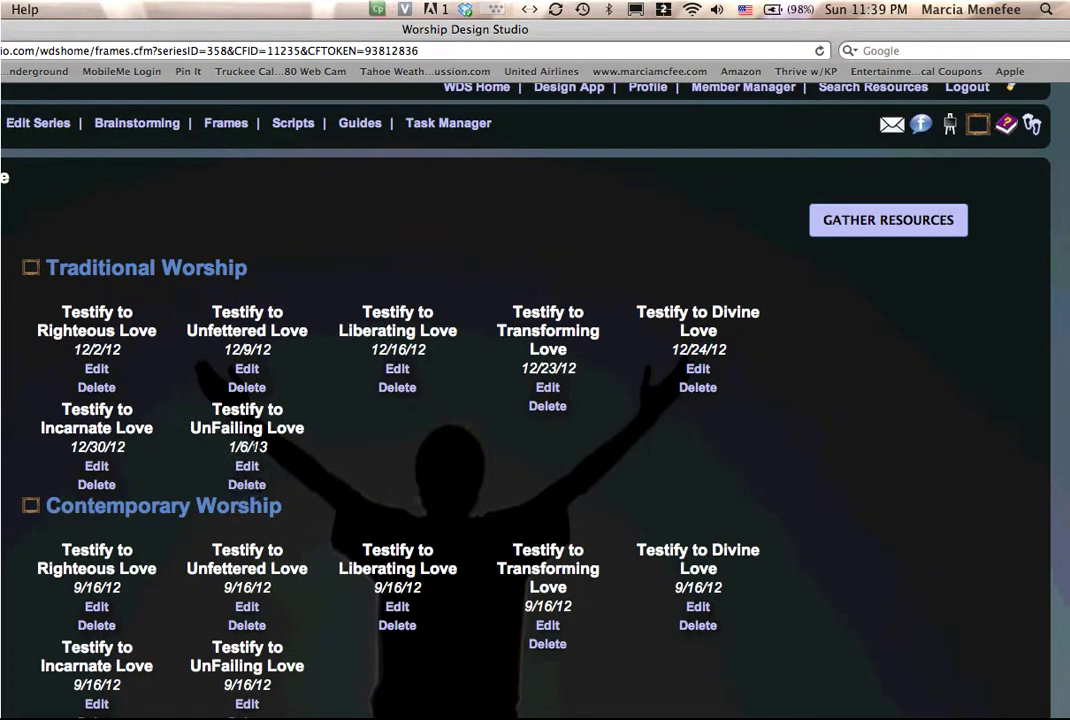
Step: Delete the "Testify to UnFailing Love" frame from both Traditional Worship and Contemporary Worship
left_click(243, 487)
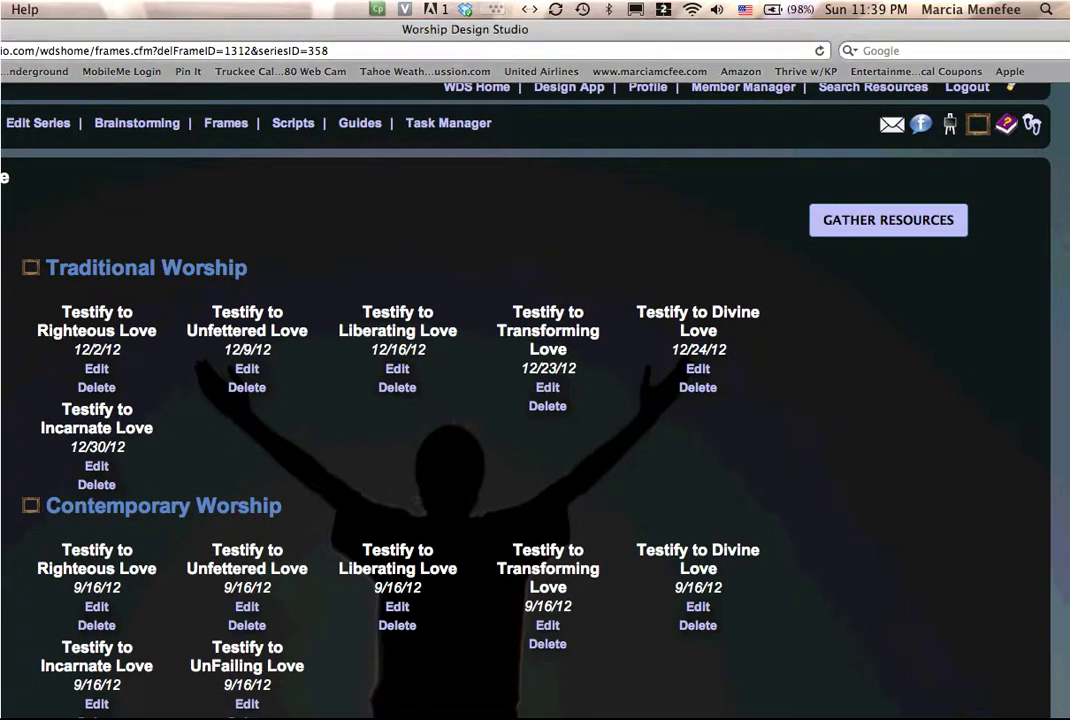
key("Return")
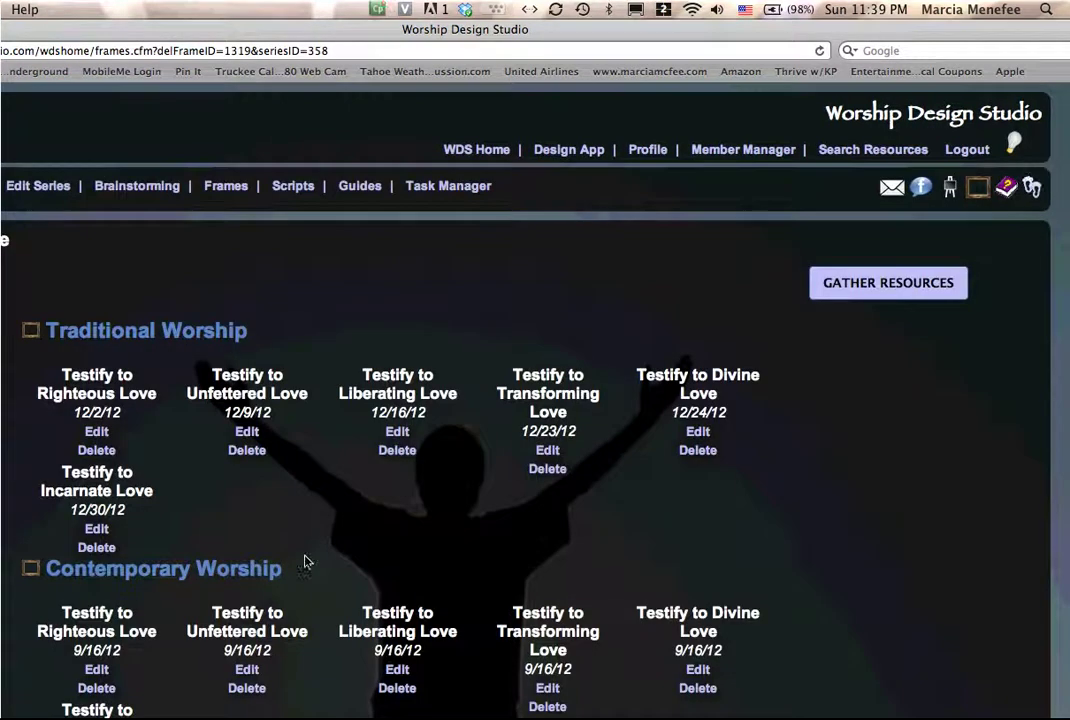
scroll(306, 561, "down", 2)
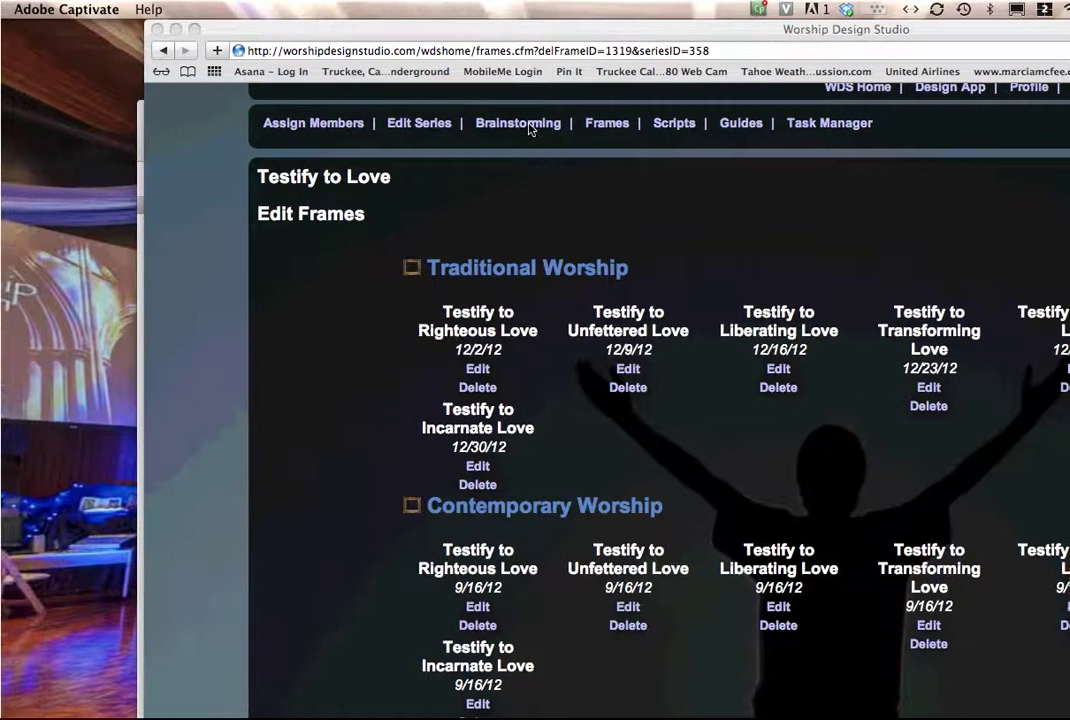
Step: Open the series' Resource Ideas brainstorm note and its attachment "Resource Ideas for Testify to Love Advent Christmas Year C.pdf"
left_click(531, 124)
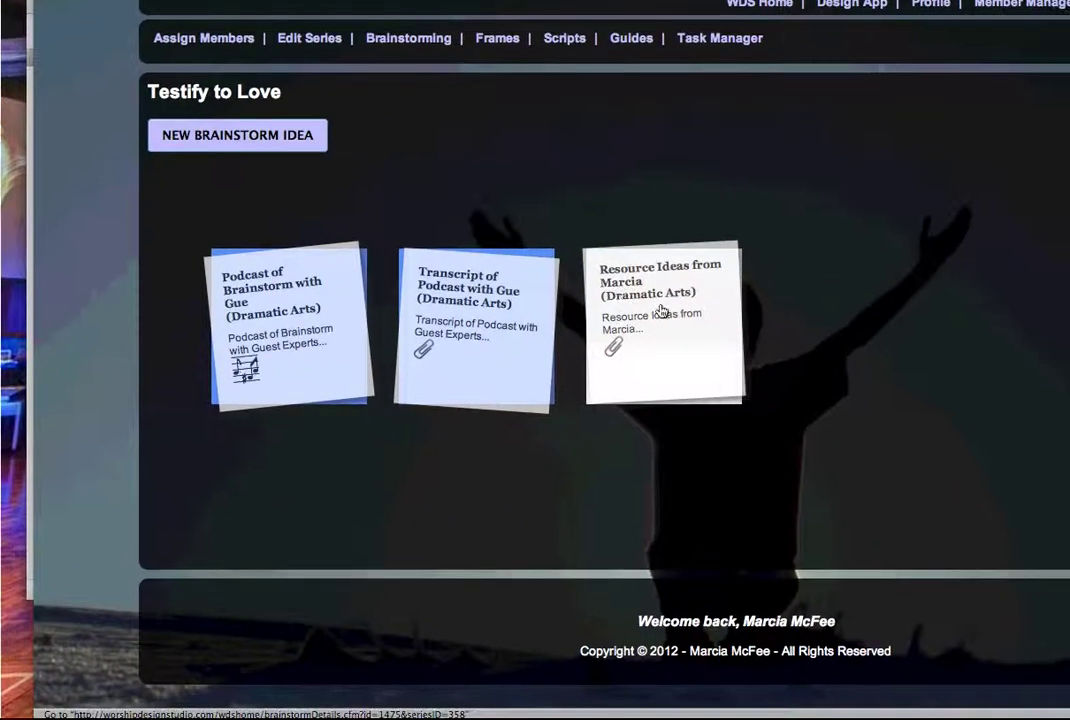
left_click(616, 348)
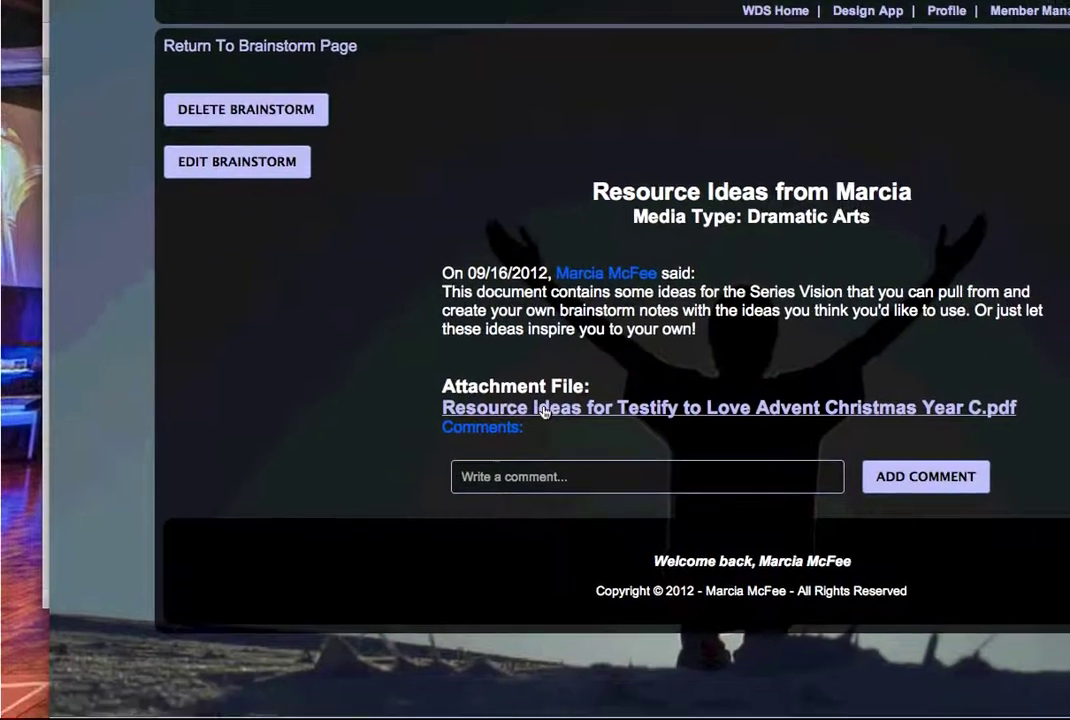
left_click(543, 411)
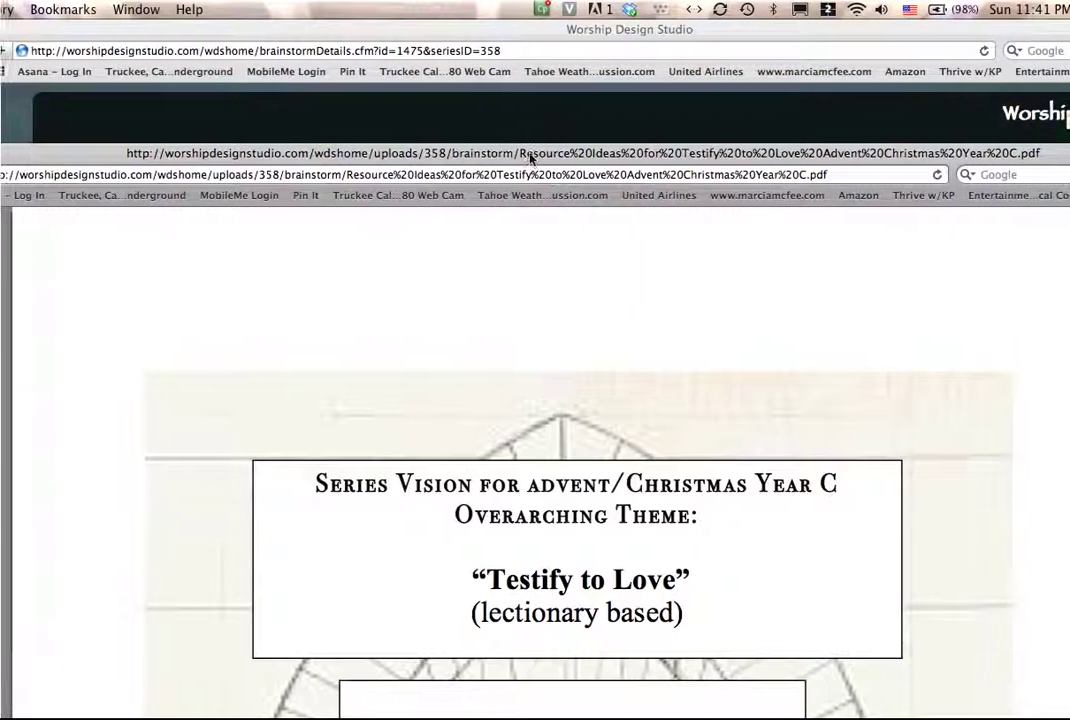
Step: Examine the resource ideas PDF, from the series vision through the song suggestions, invitation and prayers, and Great Thanksgiving liturgy
scroll(538, 272, "down", 5)
scroll(538, 272, "down", 15)
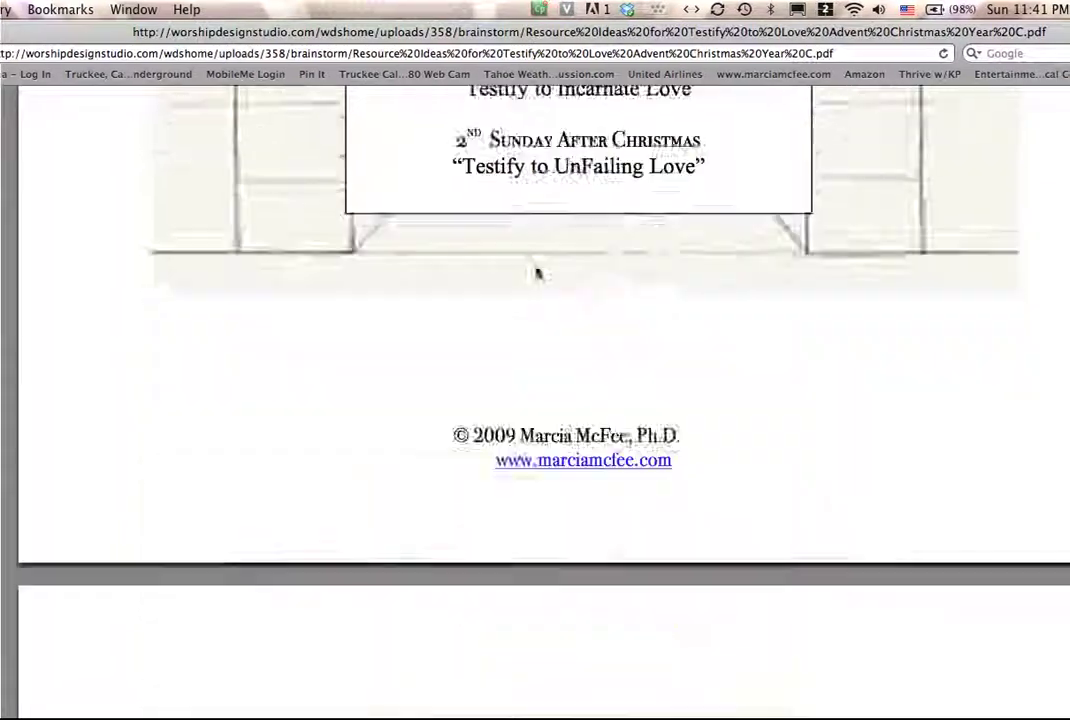
scroll(536, 271, "down", 20)
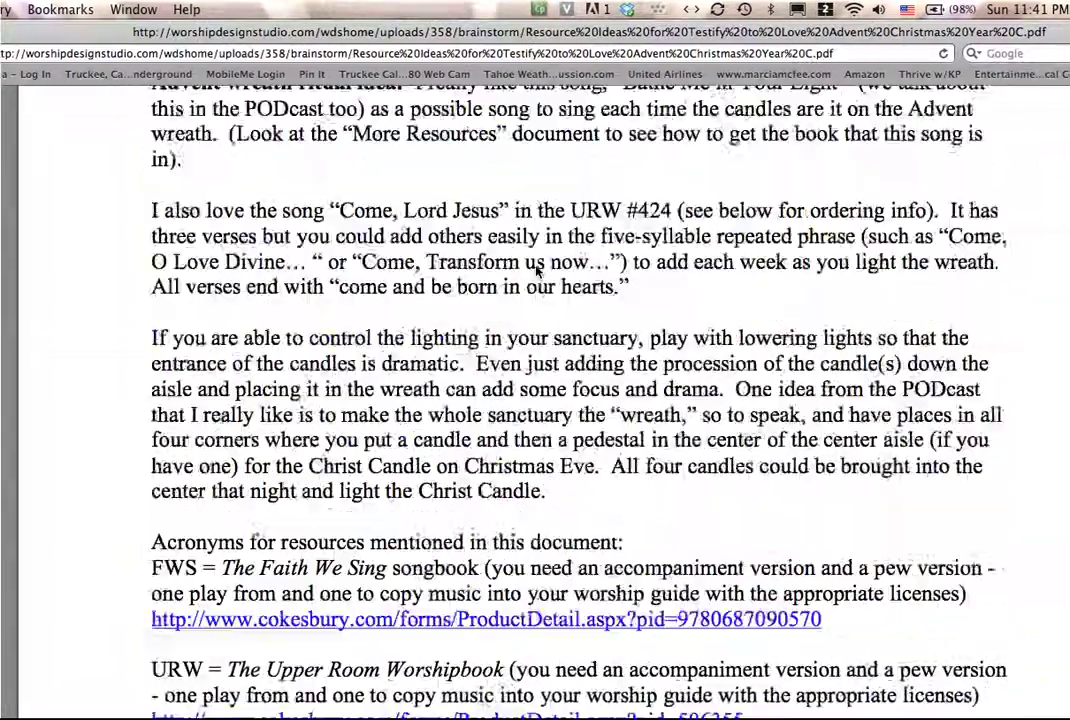
scroll(536, 271, "down", 20)
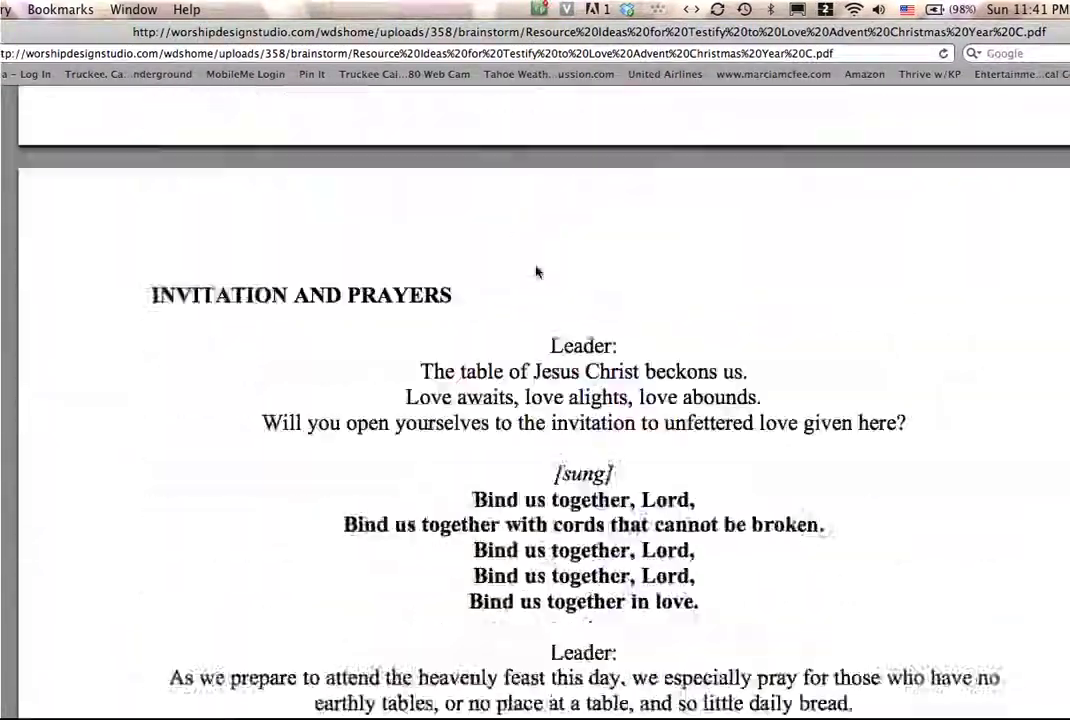
scroll(536, 271, "down", 20)
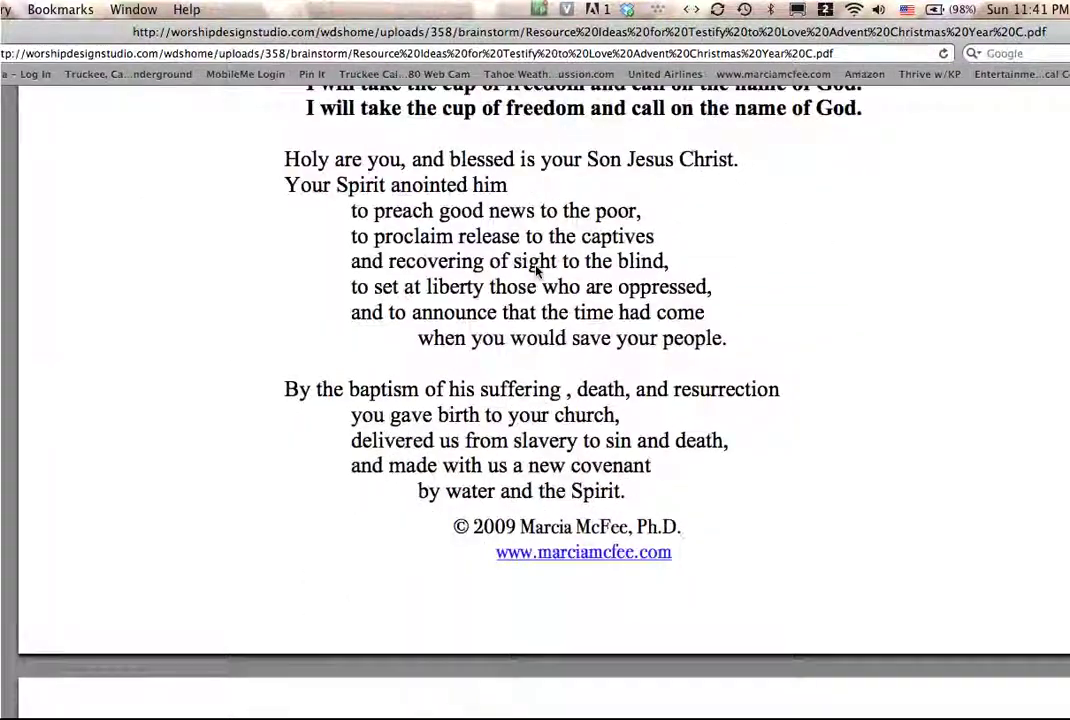
scroll(536, 271, "down", 15)
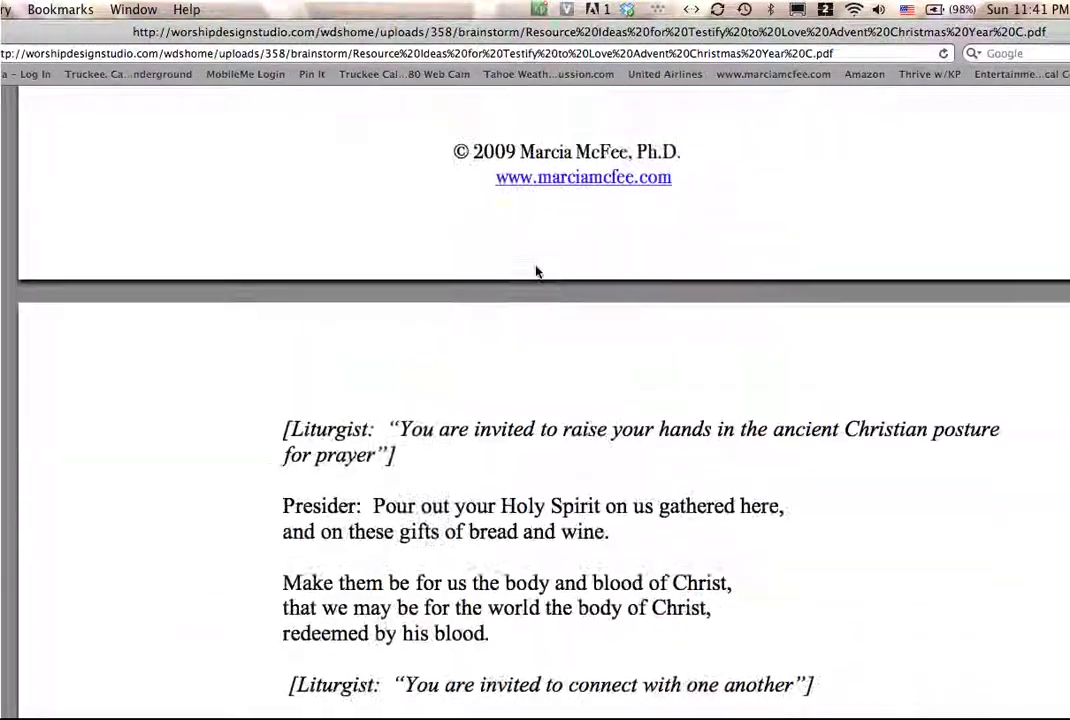
scroll(536, 271, "up", 15)
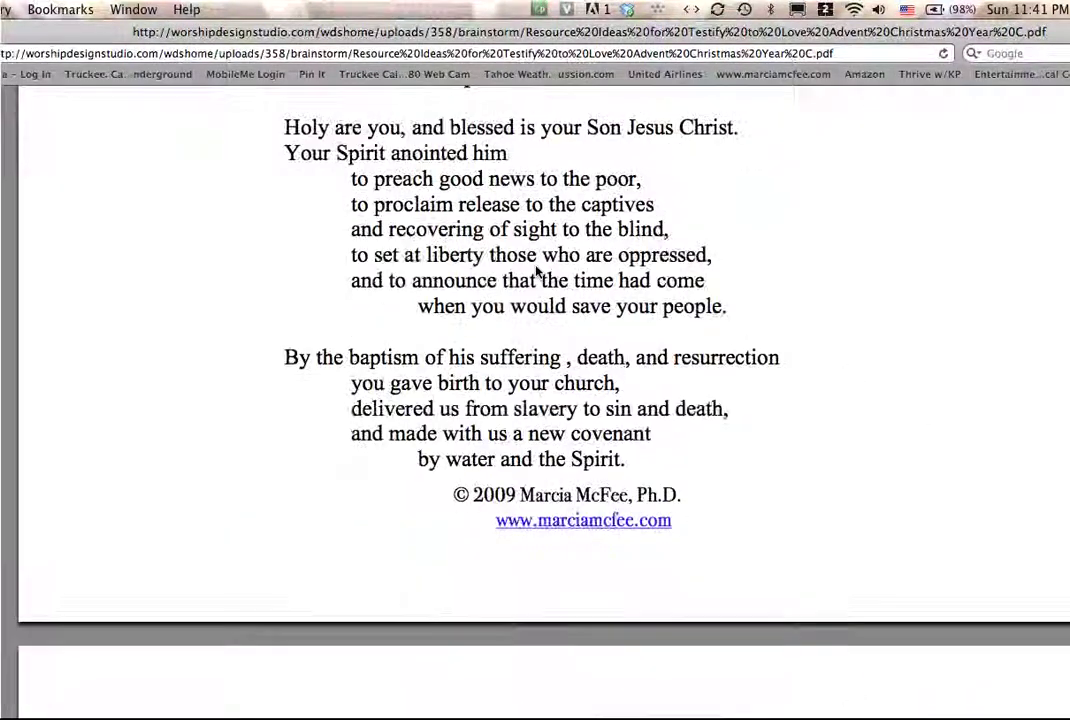
scroll(536, 271, "down", 15)
scroll(536, 271, "up", 3)
scroll(536, 271, "down", 4)
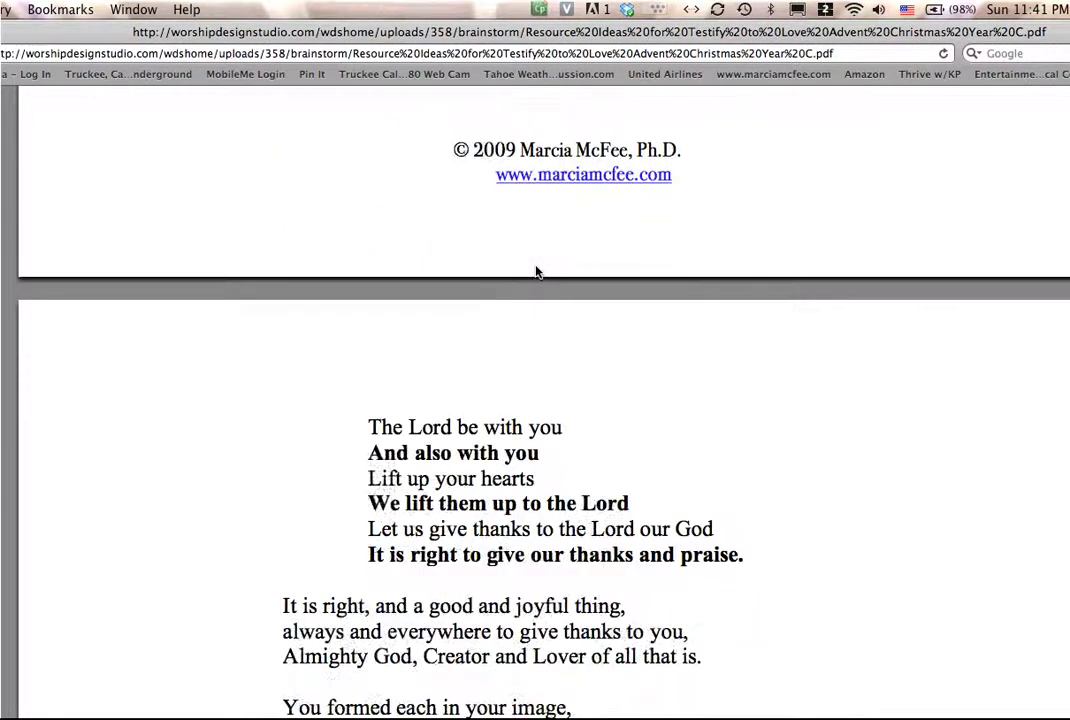
Step: Select the liturgy text from "The Lord be with you" to "we praise your name" and clear the selection
left_click_drag(340, 299, 399, 344)
left_click_drag(550, 345, 545, 630)
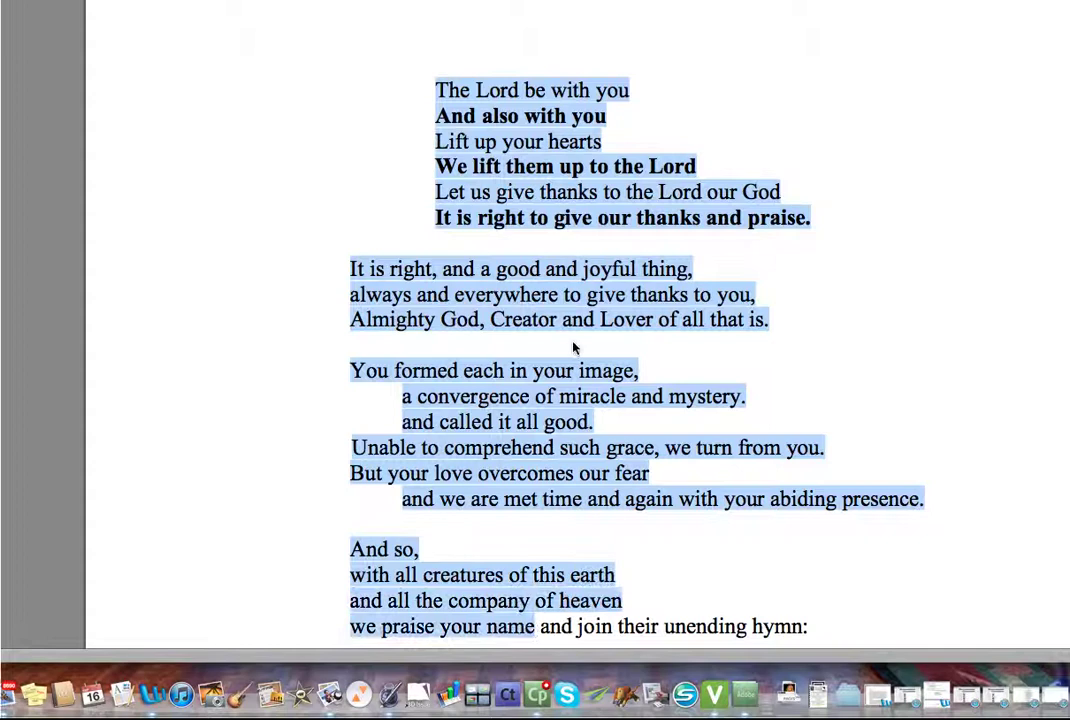
left_click(573, 347)
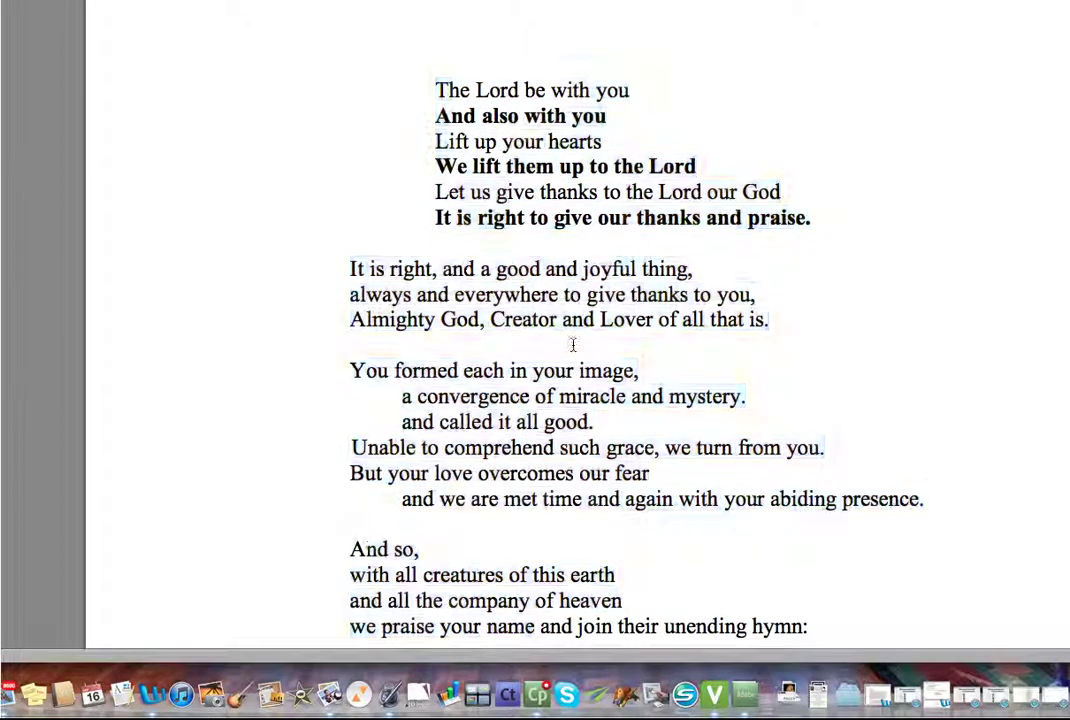
scroll(572, 345, "up", 10)
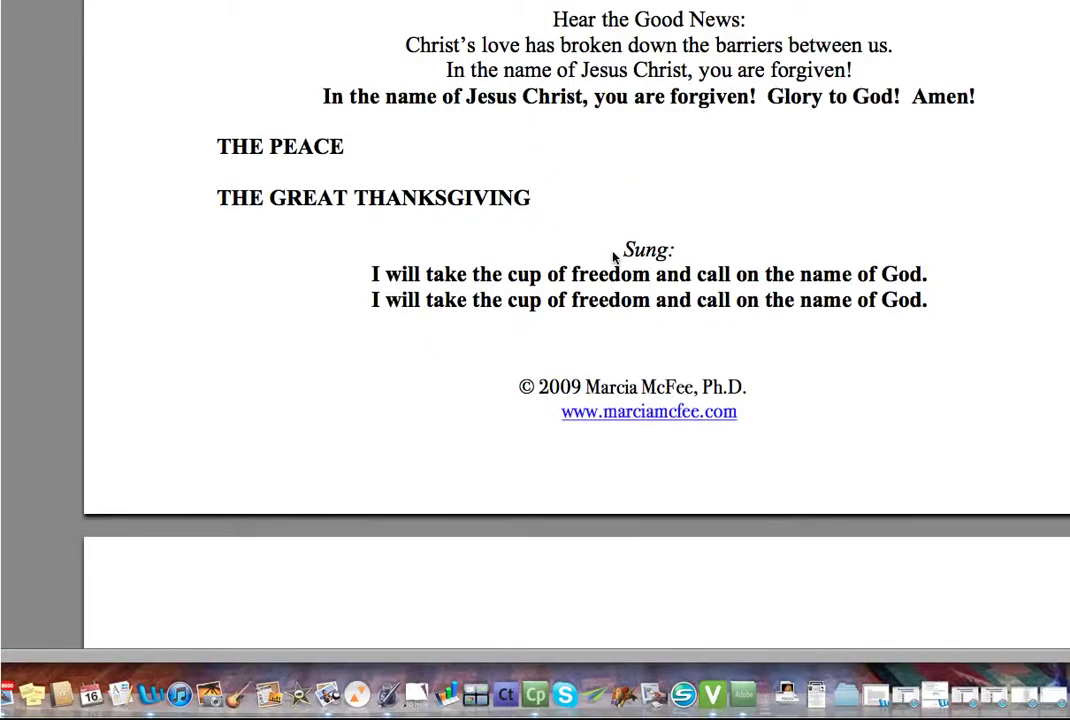